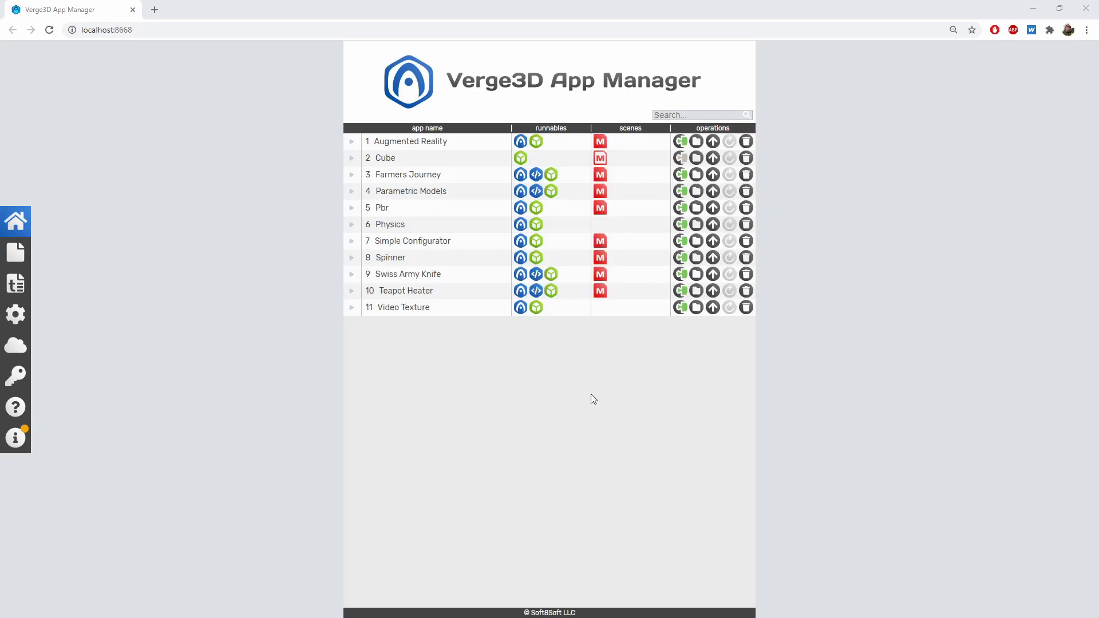
# Upload the Swiss Army Knife app to Verge3D Network and copy the direct link to its index.html
pyautogui.click(714, 275)
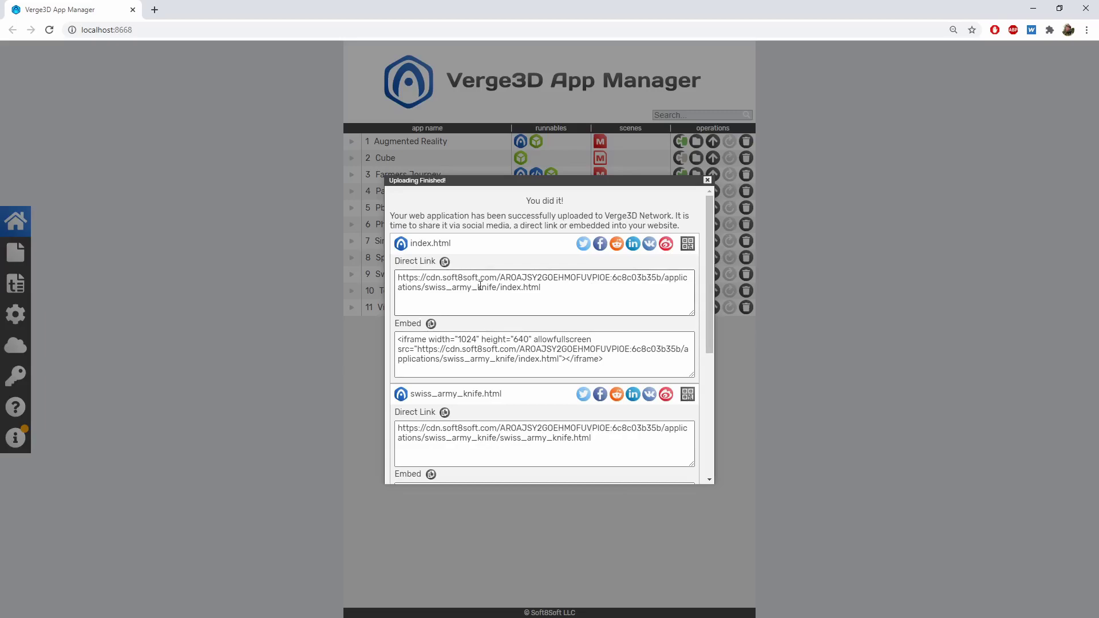
pyautogui.moveTo(711, 266)
pyautogui.mouseDown()
pyautogui.moveTo(711, 389)
pyautogui.moveTo(711, 273)
pyautogui.mouseUp()
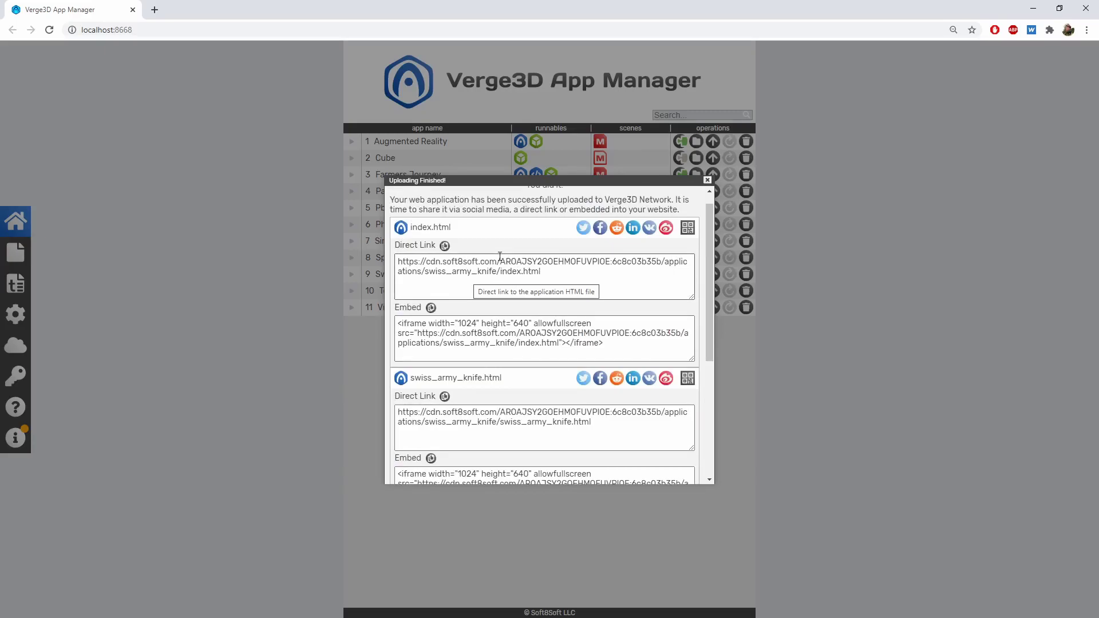
pyautogui.click(543, 272)
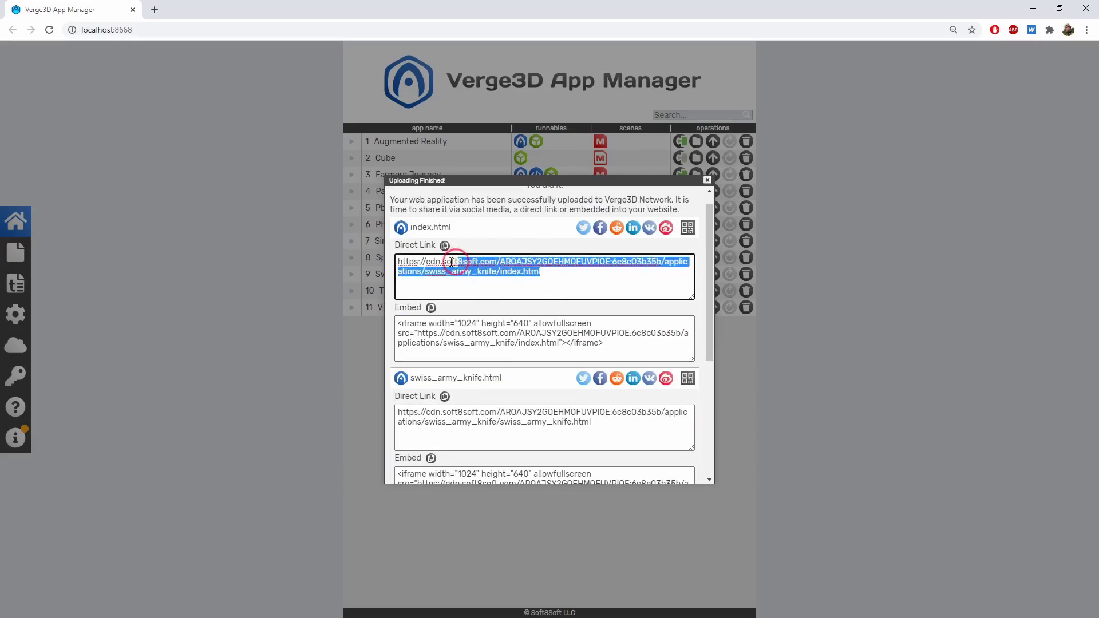
pyautogui.rightClick(424, 263)
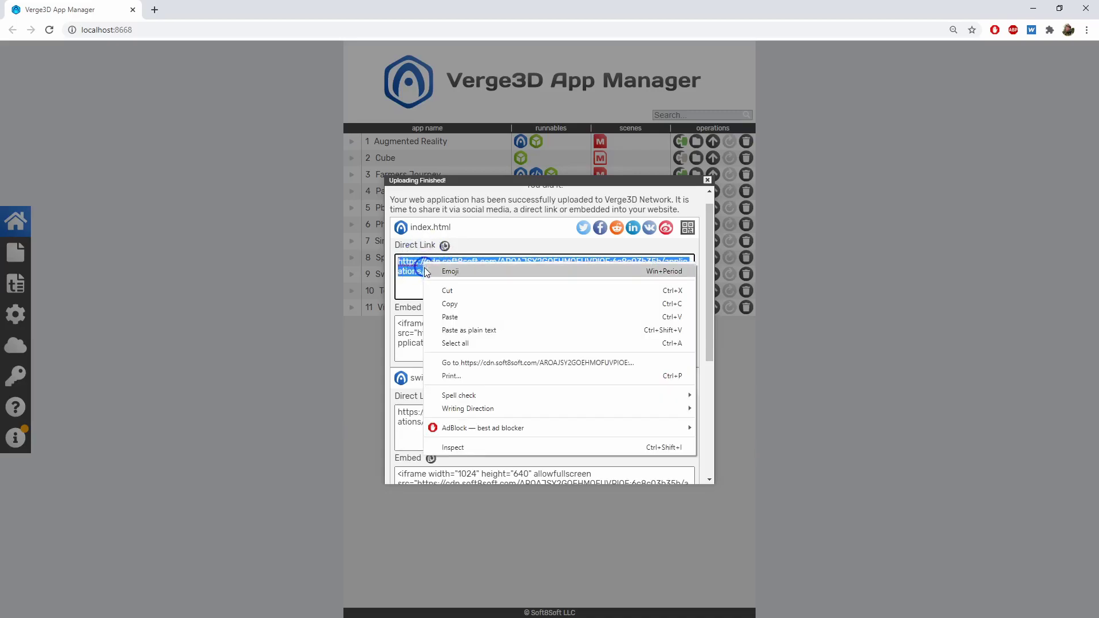
pyautogui.click(448, 299)
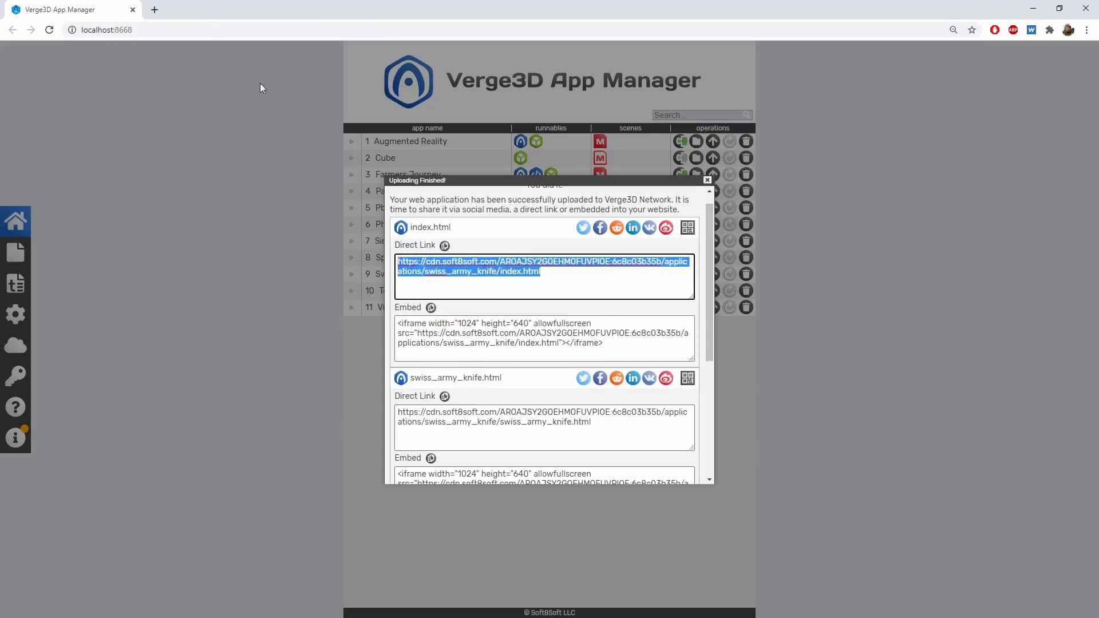
pyautogui.click(501, 271)
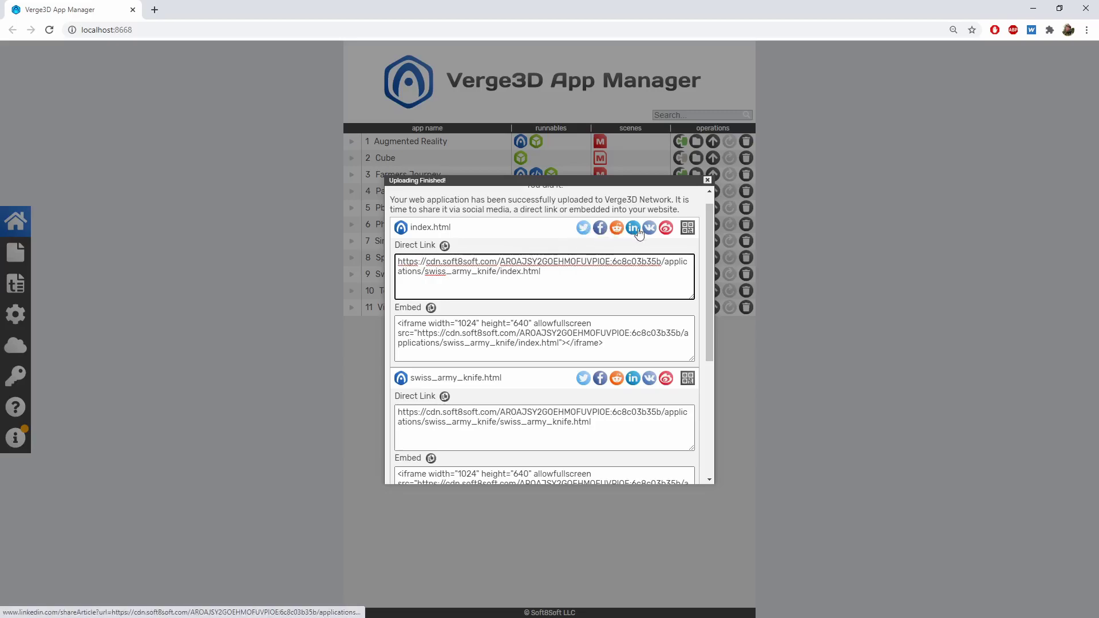
# Share the app's index.html on Twitter with the prefilled text, then return to Verge3D App Manager and dismiss the upload results
pyautogui.click(582, 229)
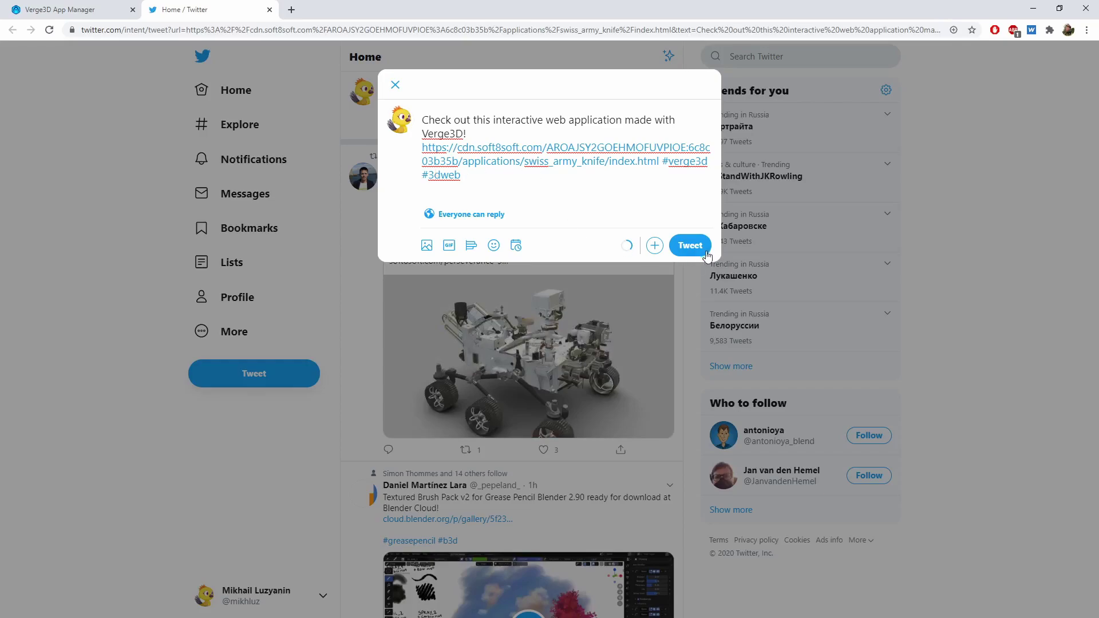
pyautogui.click(691, 245)
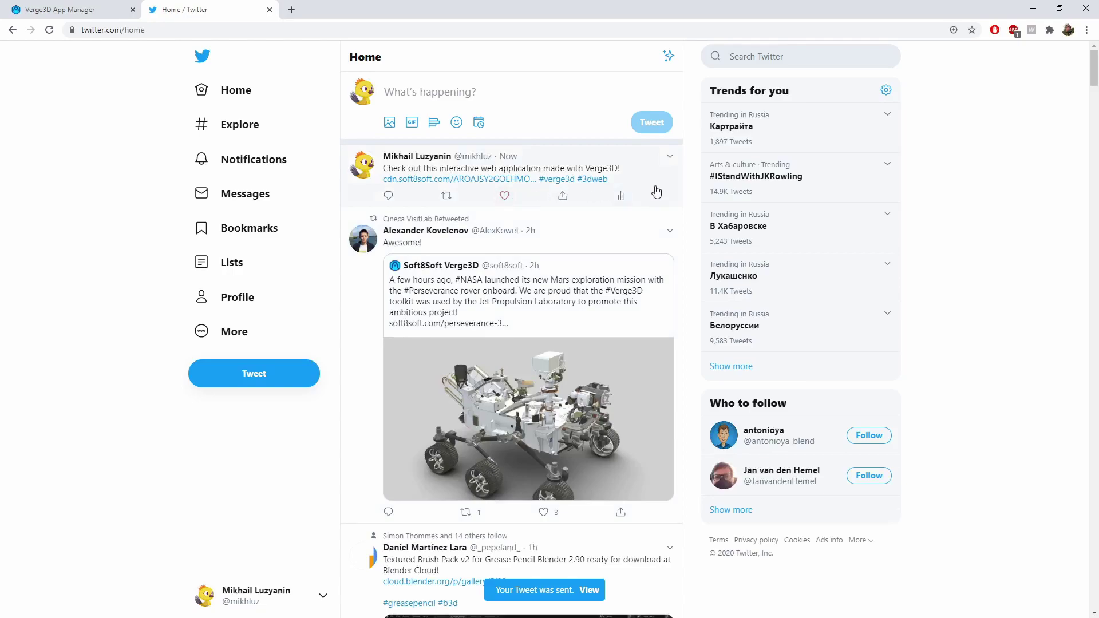
pyautogui.click(91, 10)
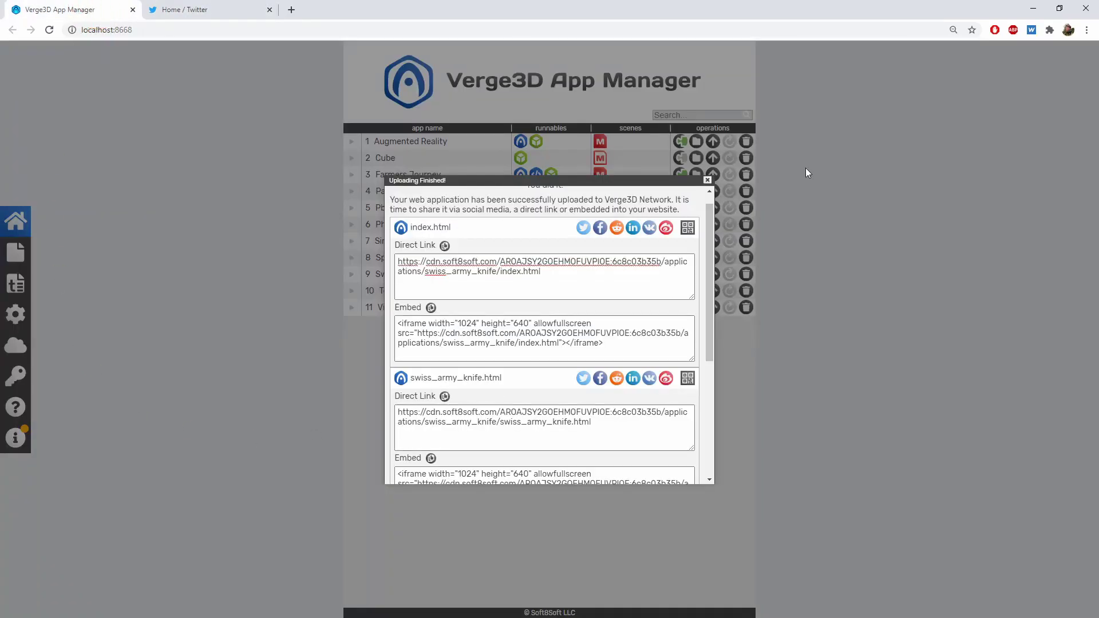
pyautogui.click(707, 180)
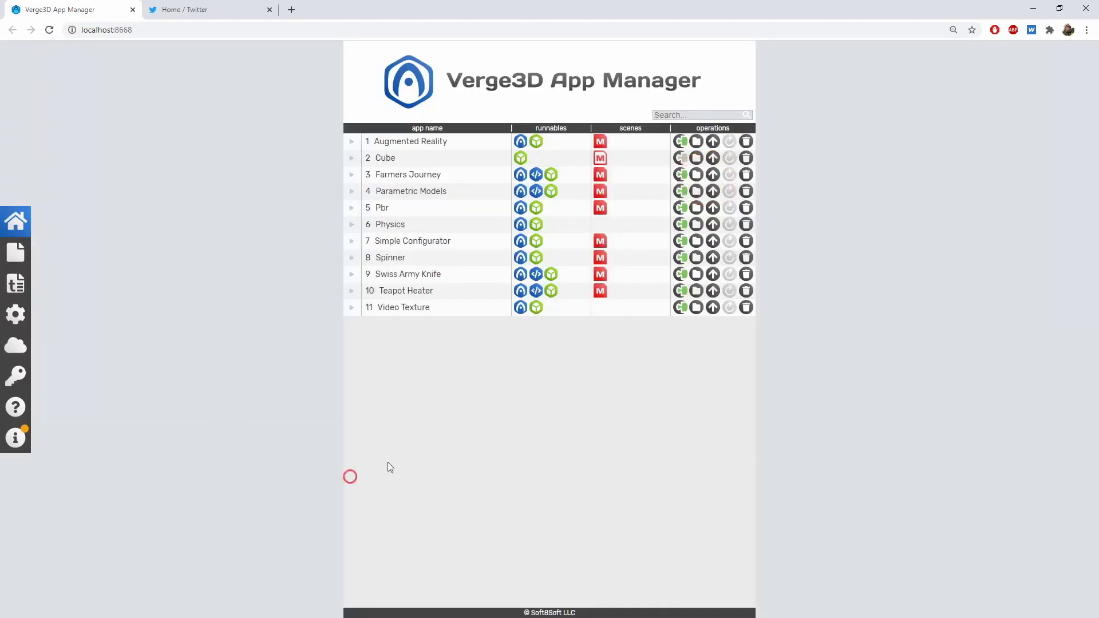
# Open the Verge3D Network directory and examine the files and folders stored under swiss_army_knife
pyautogui.click(18, 348)
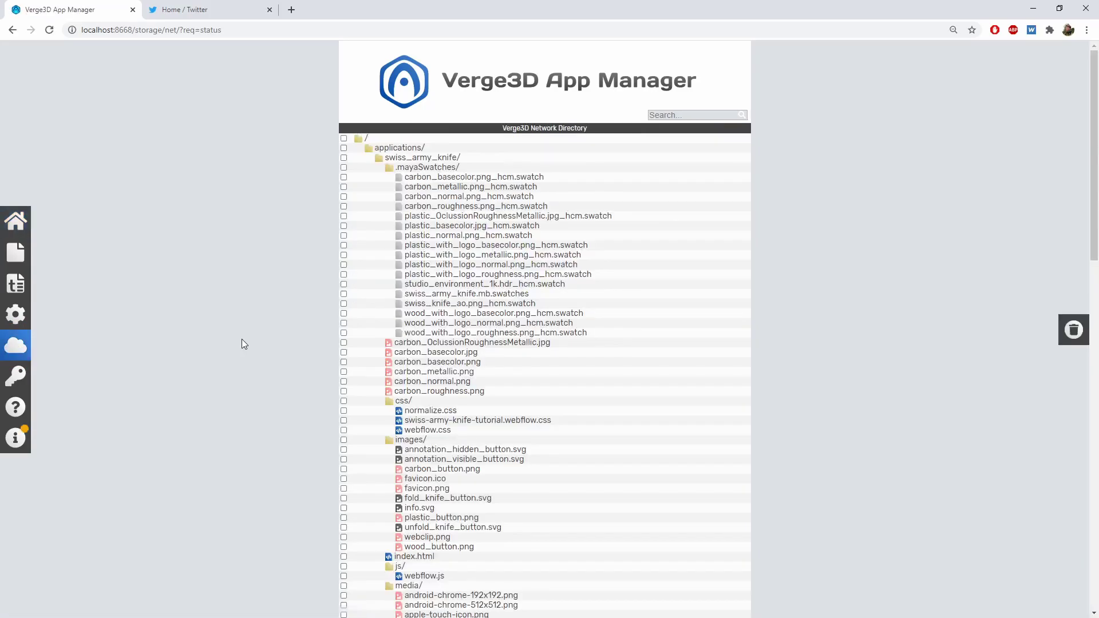
pyautogui.scroll(-18, 705, 274)
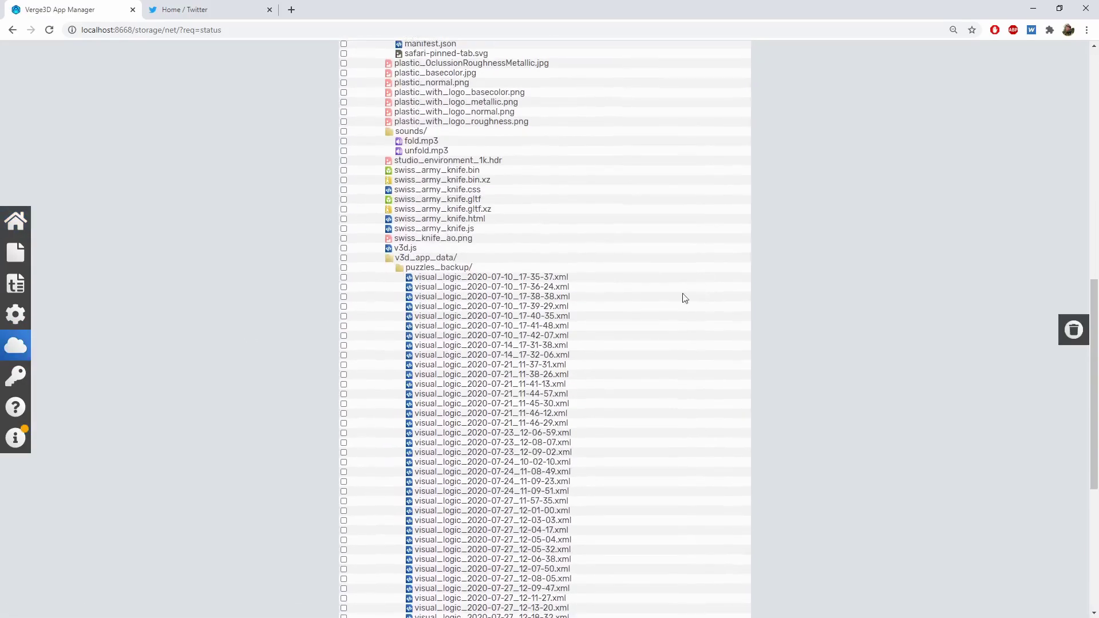
pyautogui.scroll(18, 610, 452)
pyautogui.scroll(-18, 301, 303)
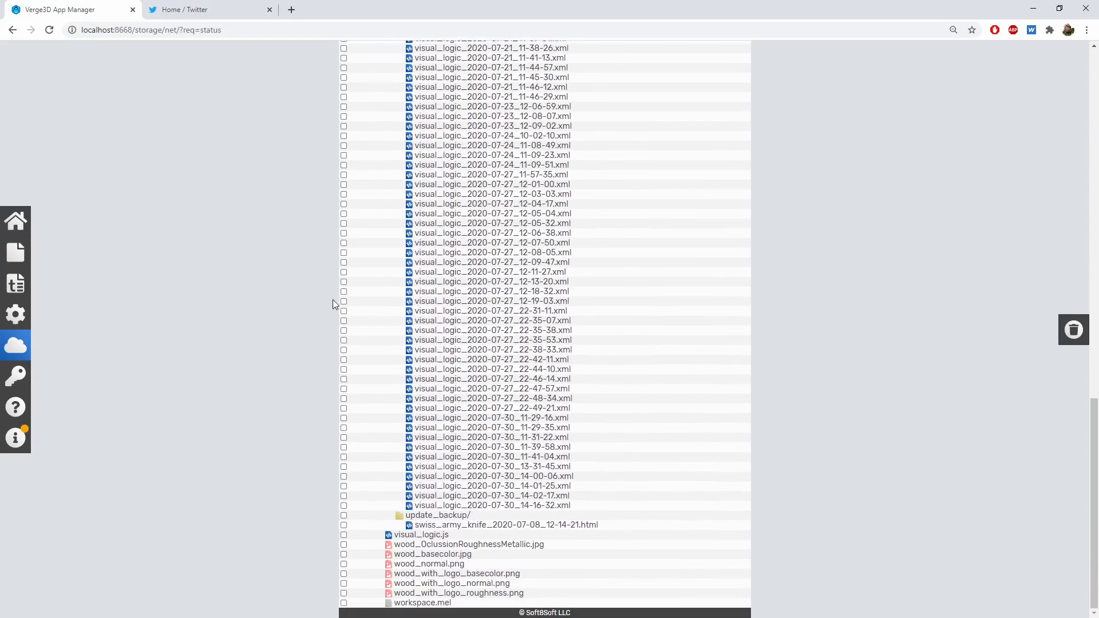
pyautogui.scroll(7, 335, 304)
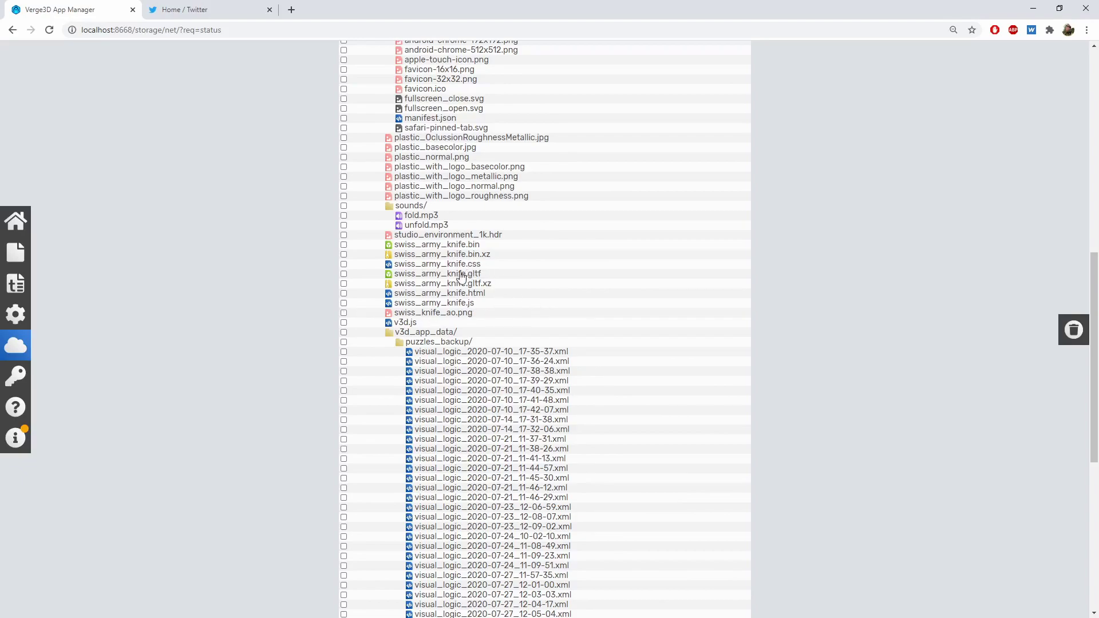
pyautogui.scroll(6, 452, 269)
# Copy the link address of index.html from the network directory, check it in a new browser tab, and close that tab
pyautogui.rightClick(424, 347)
pyautogui.click(474, 431)
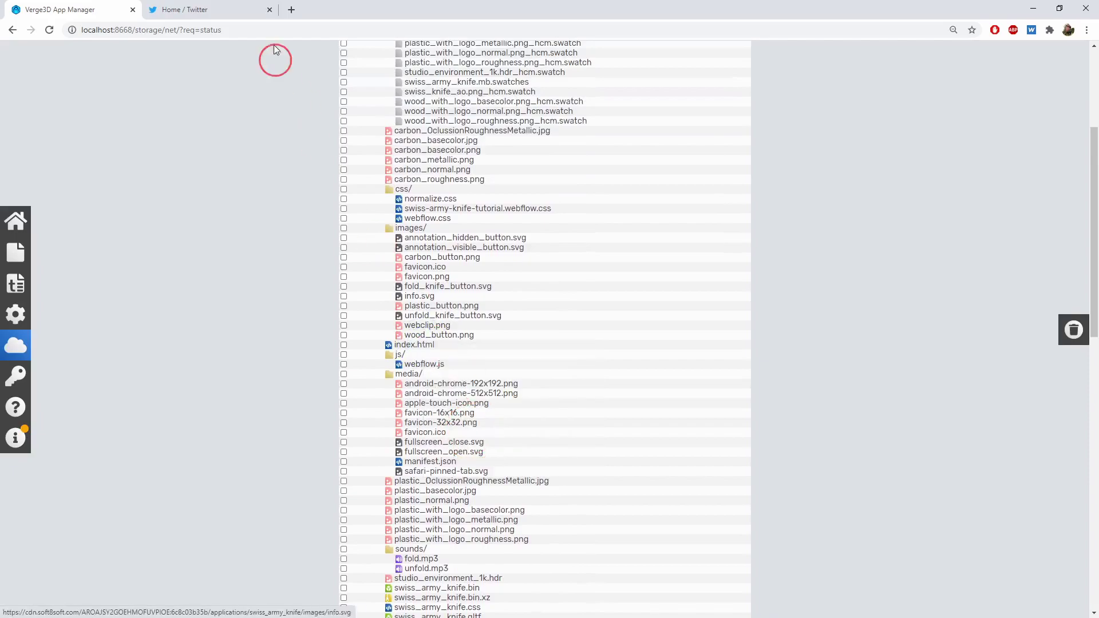
pyautogui.click(292, 10)
pyautogui.hotkey('ctrl', 'v')
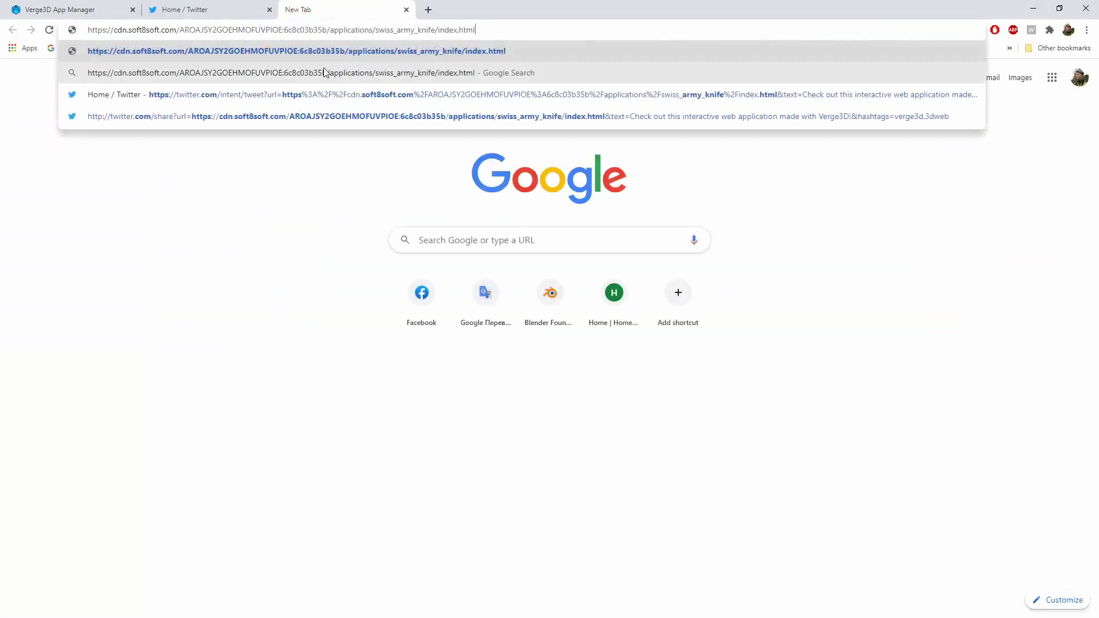
pyautogui.press('Return')
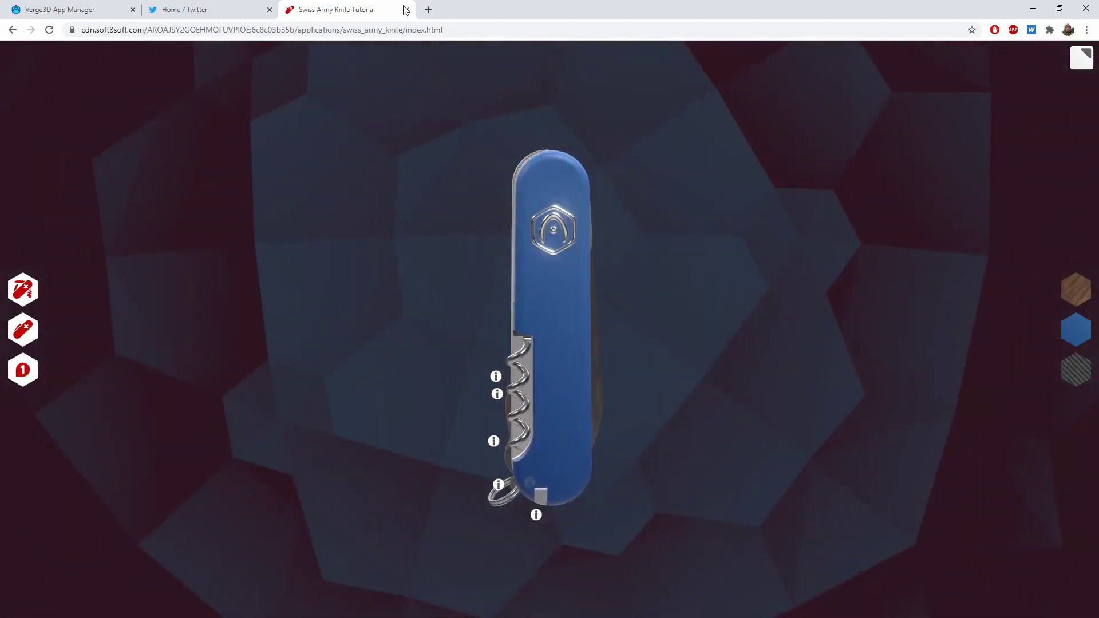
pyautogui.click(406, 10)
# Select the root folder with all its contents in the Verge3D Network directory and delete them
pyautogui.scroll(4, 490, 307)
pyautogui.click(343, 138)
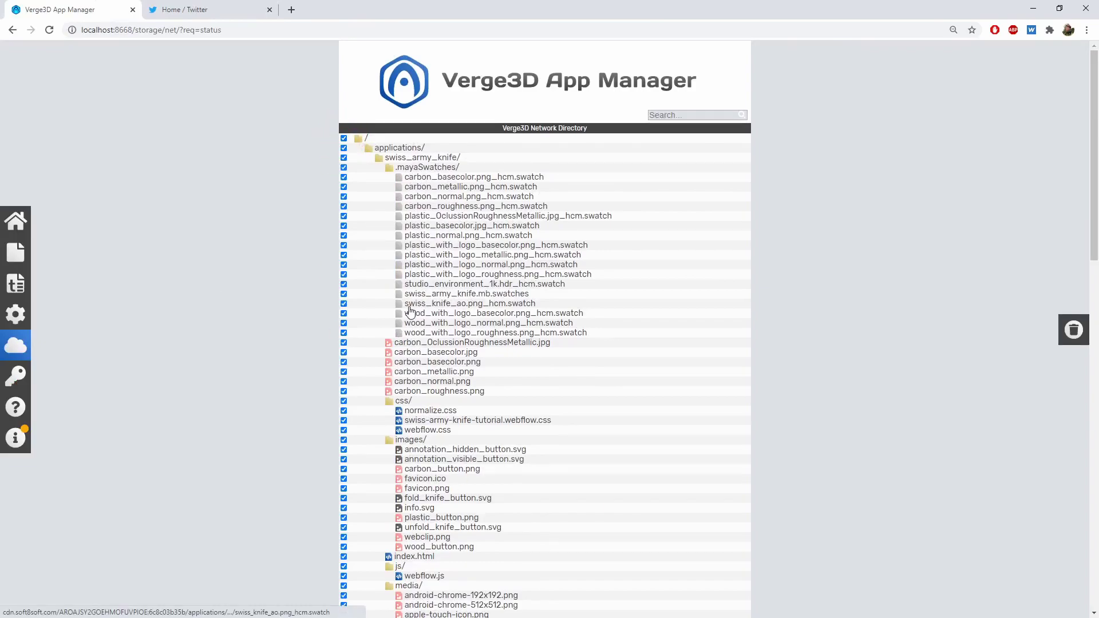
pyautogui.click(1072, 331)
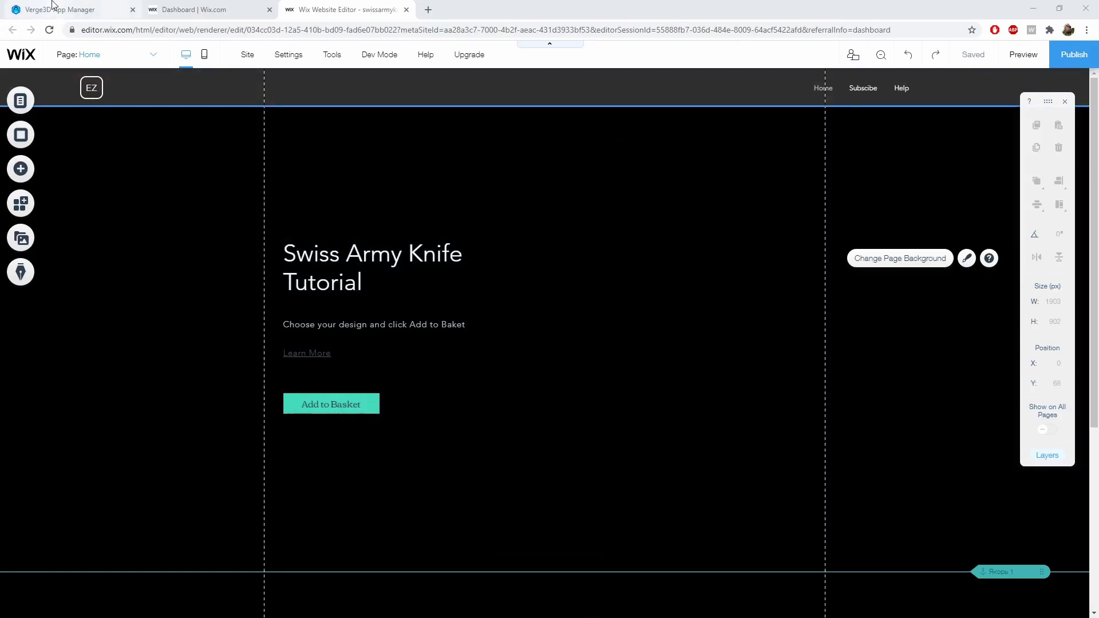
# Switch to Verge3D App Manager and copy the direct link to the uploaded Swiss Army Knife index.html
pyautogui.click(58, 10)
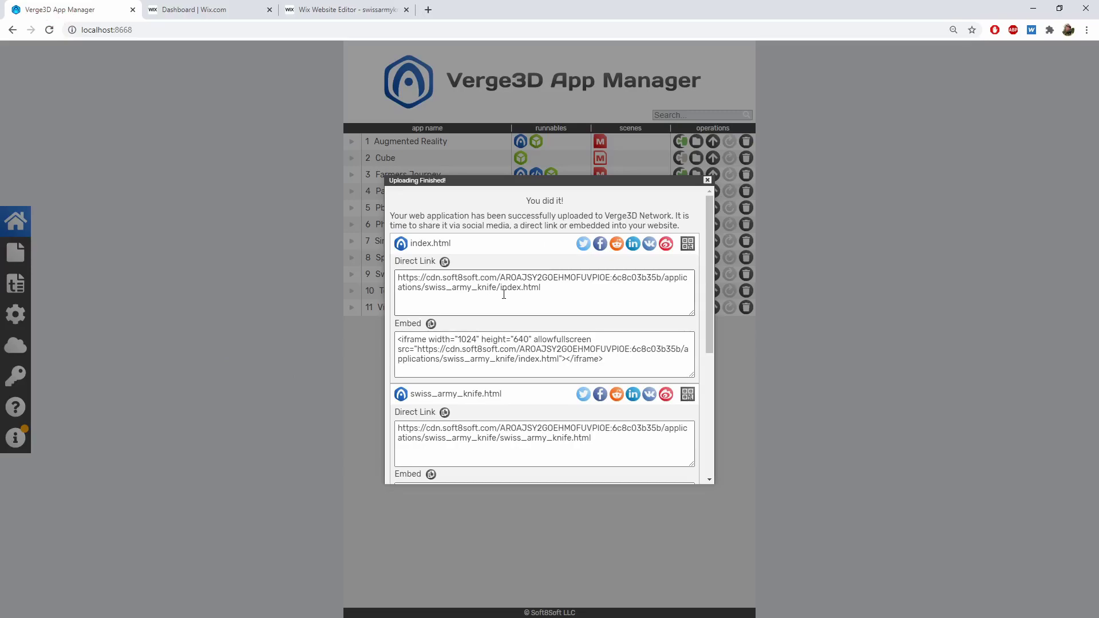
pyautogui.moveTo(546, 288); pyautogui.dragTo(395, 277)
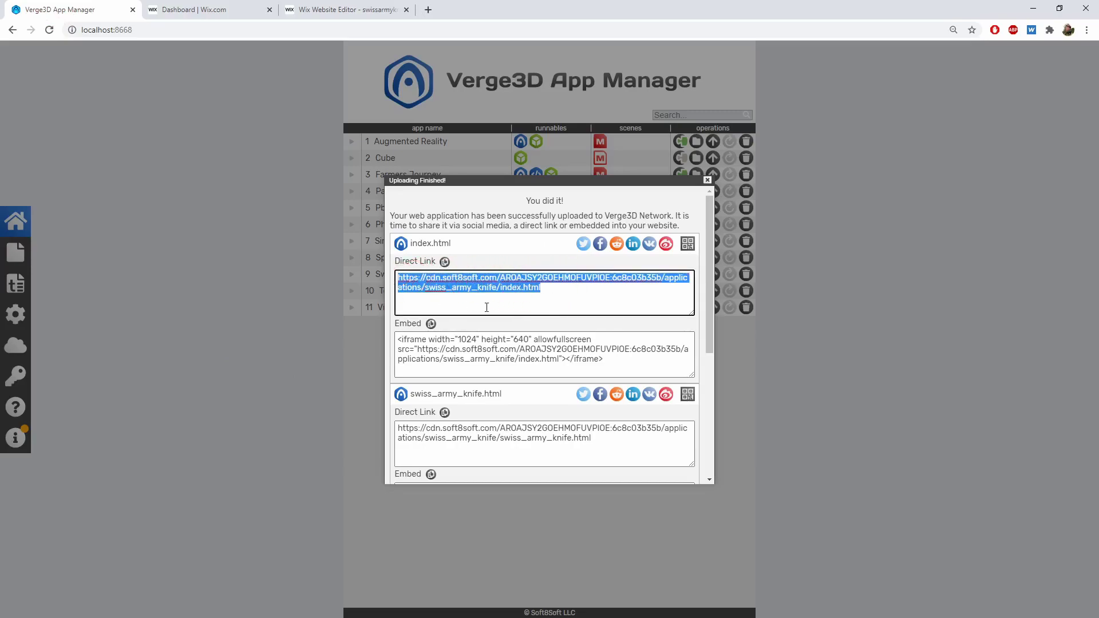
pyautogui.click(445, 261)
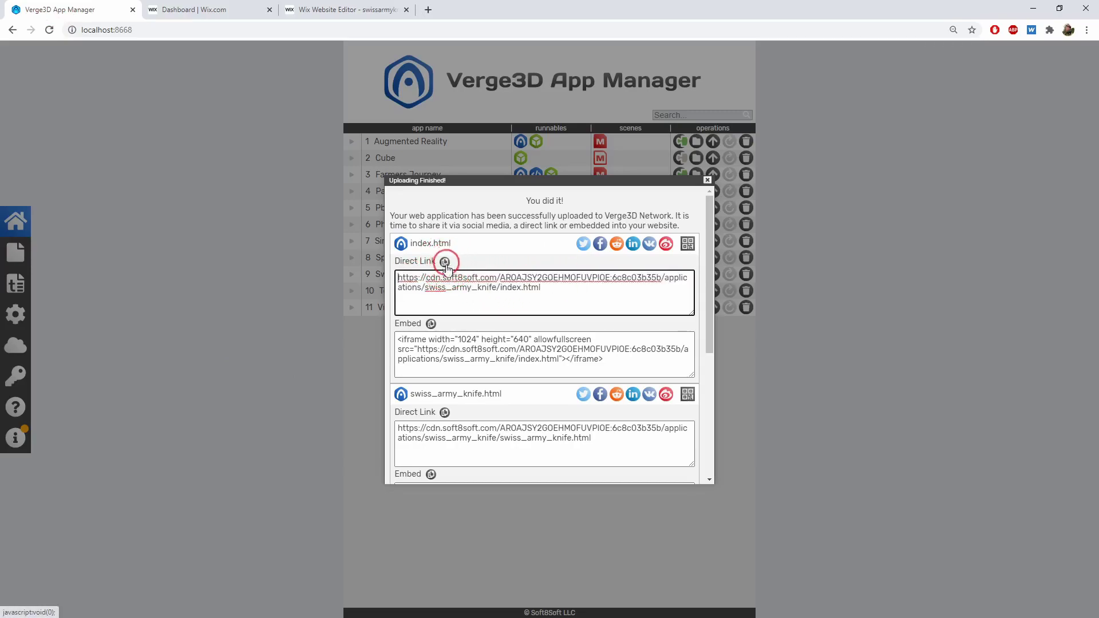
# In the Wix Editor, add an HTML iframe beside the tutorial text at about X 406, Y 283, sized about 497 by 347 px
pyautogui.click(321, 9)
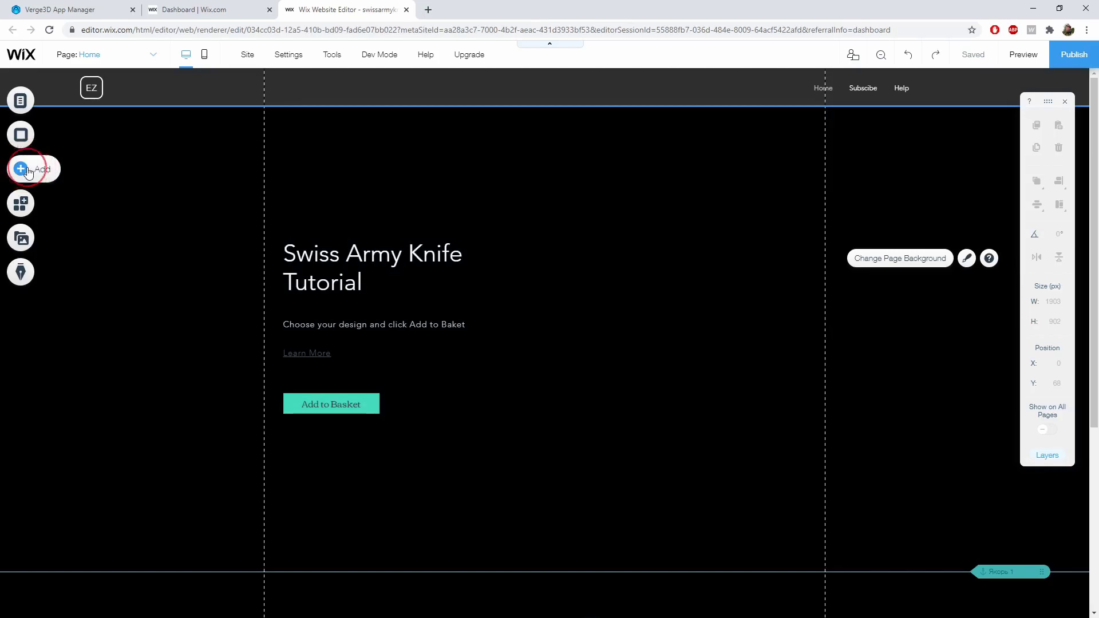
pyautogui.click(22, 168)
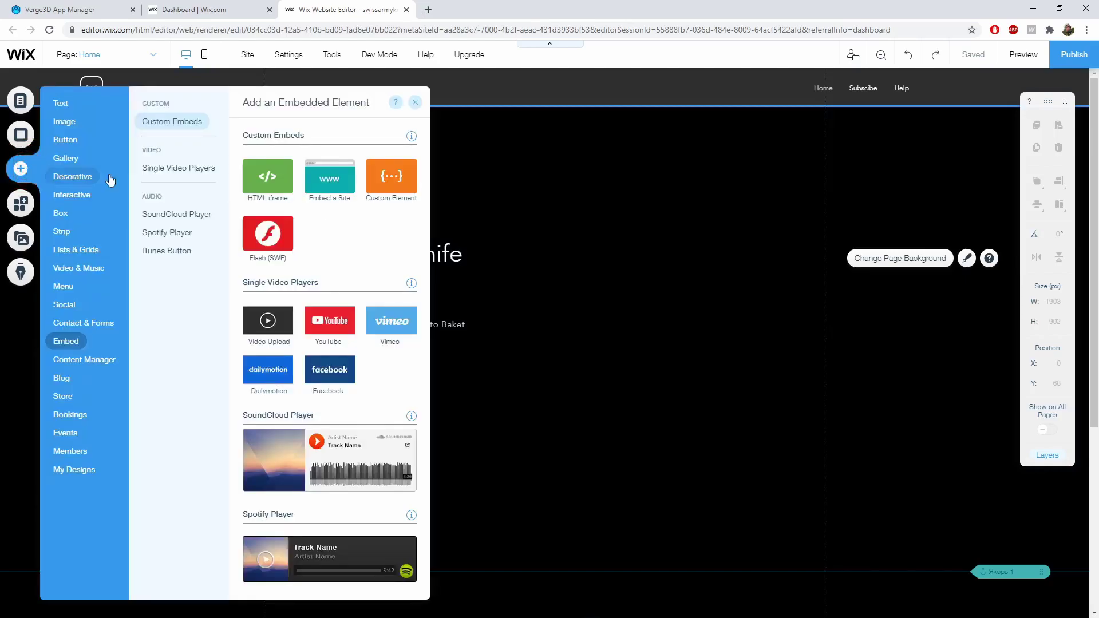
pyautogui.click(263, 176)
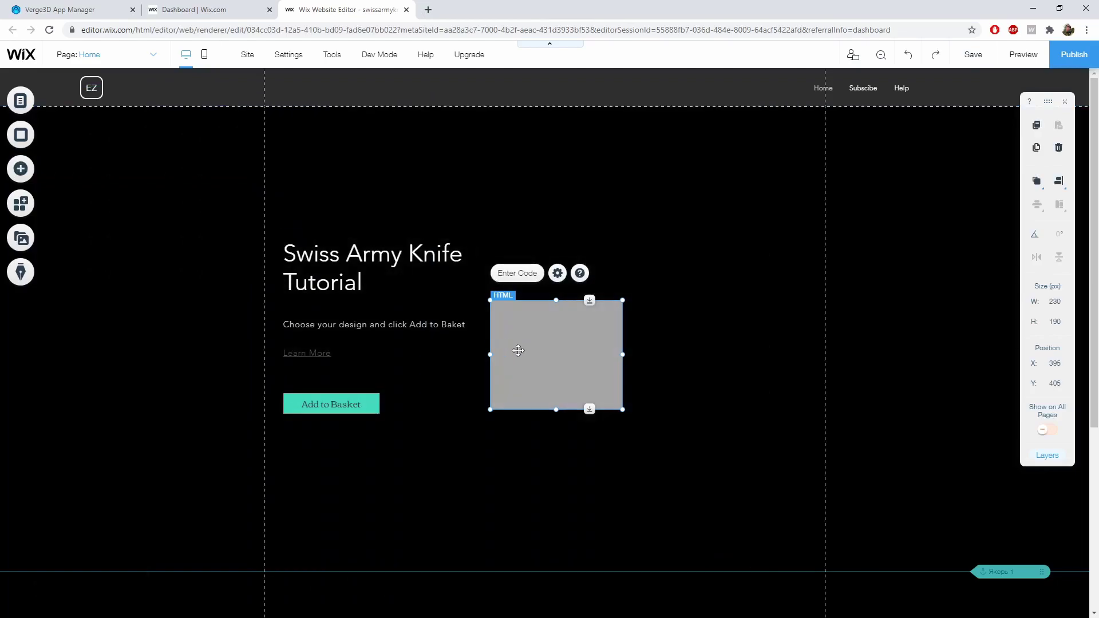
pyautogui.moveTo(519, 349); pyautogui.dragTo(526, 278)
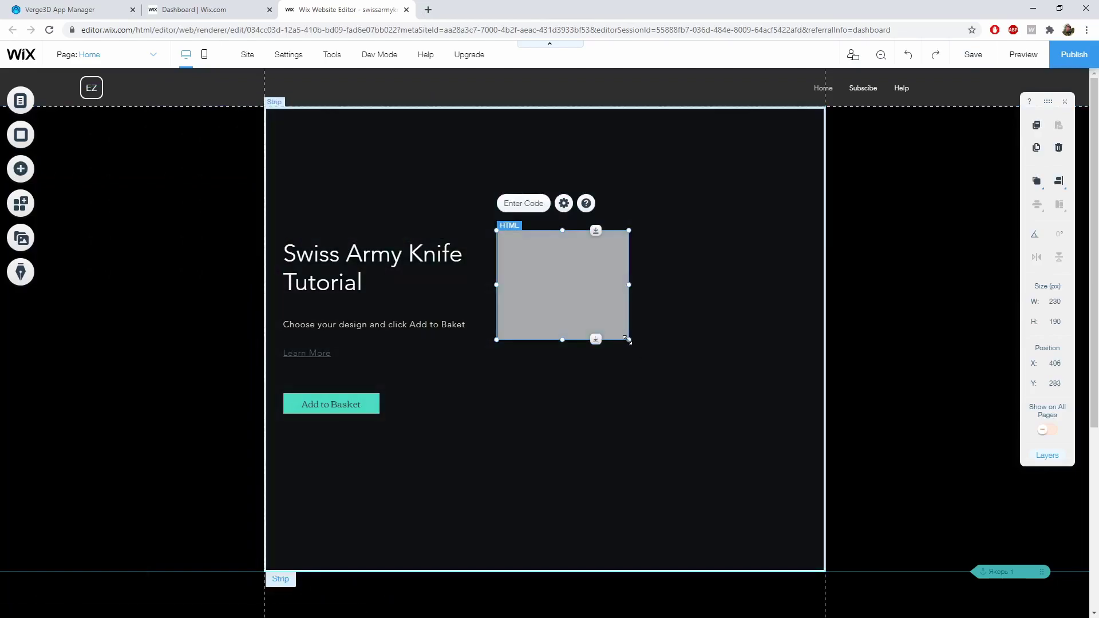
pyautogui.moveTo(629, 340); pyautogui.dragTo(779, 429)
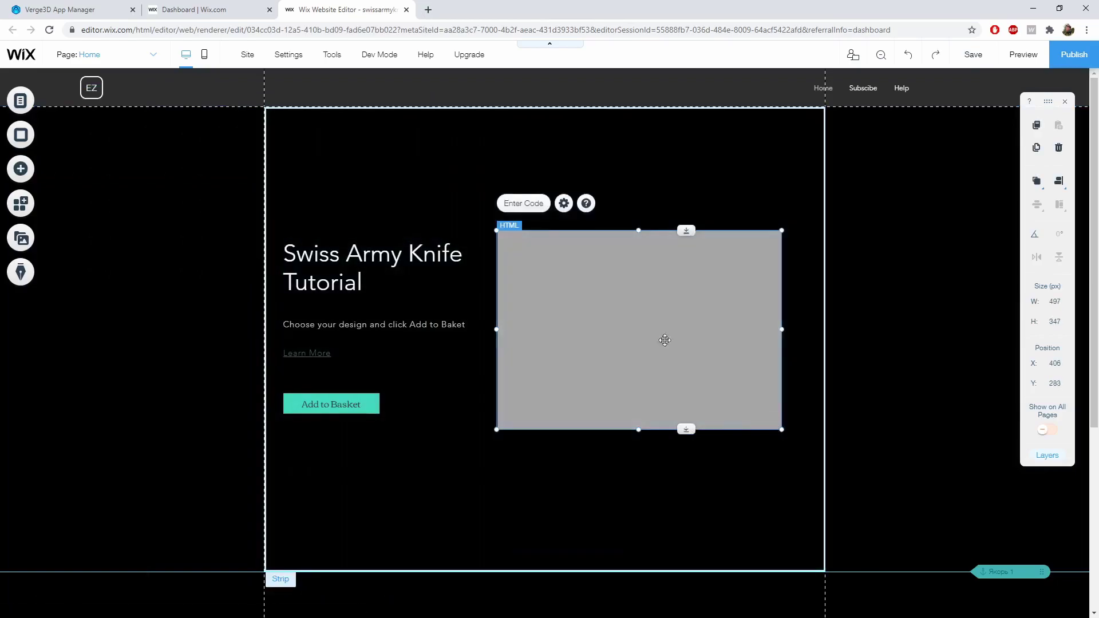
# Set the HTML element to Website Address, paste the copied app link, and apply it
pyautogui.click(531, 204)
pyautogui.click(856, 295)
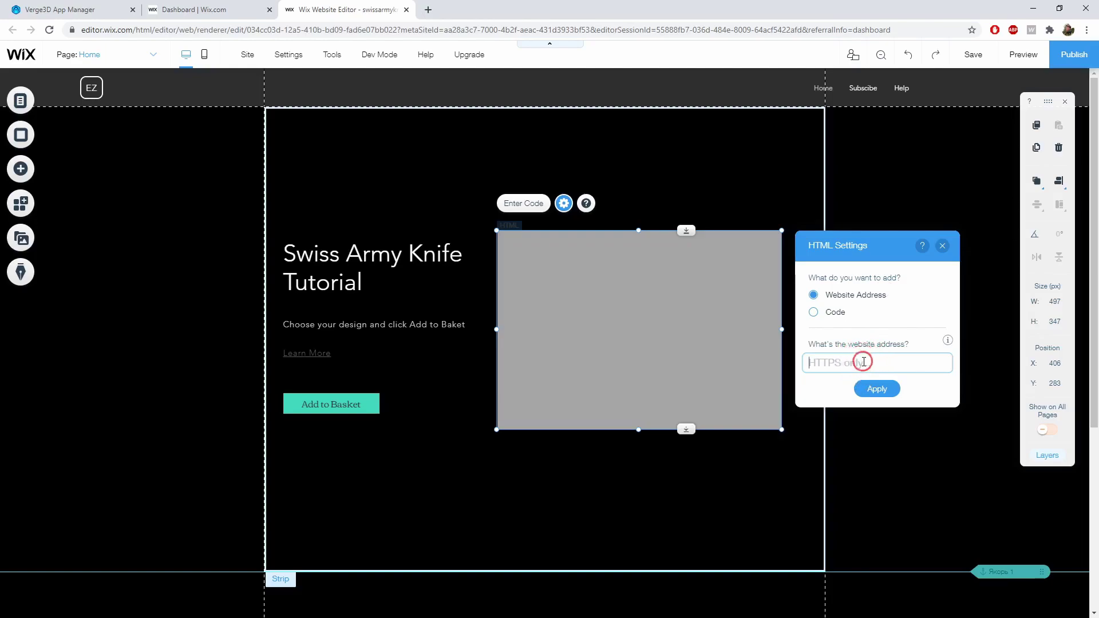
pyautogui.hotkey('ctrl', 'v')
pyautogui.click(875, 389)
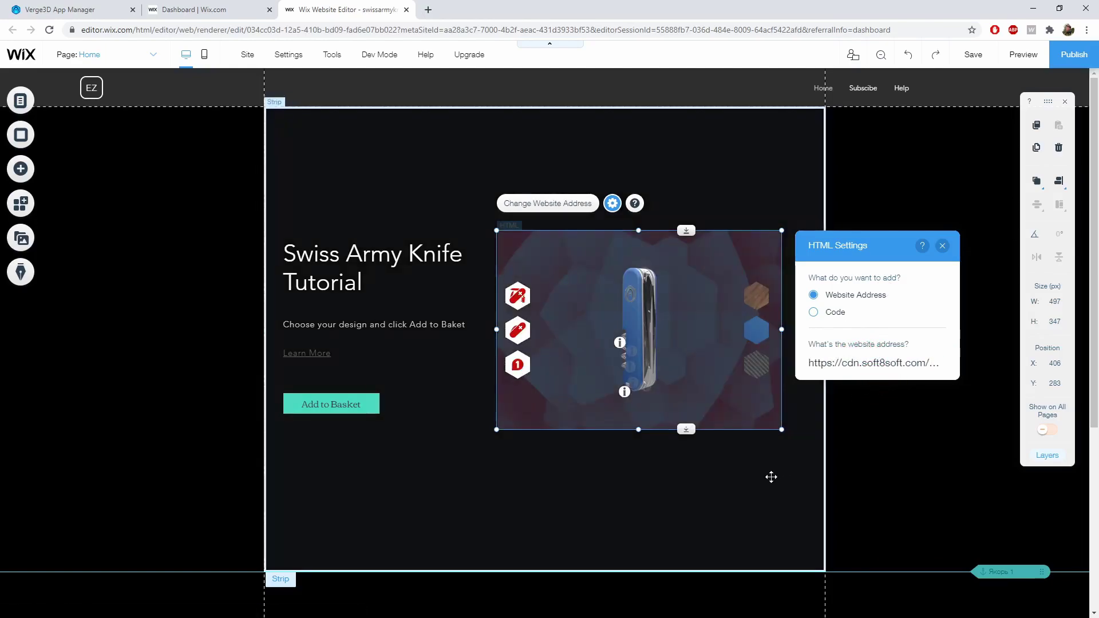
pyautogui.click(771, 477)
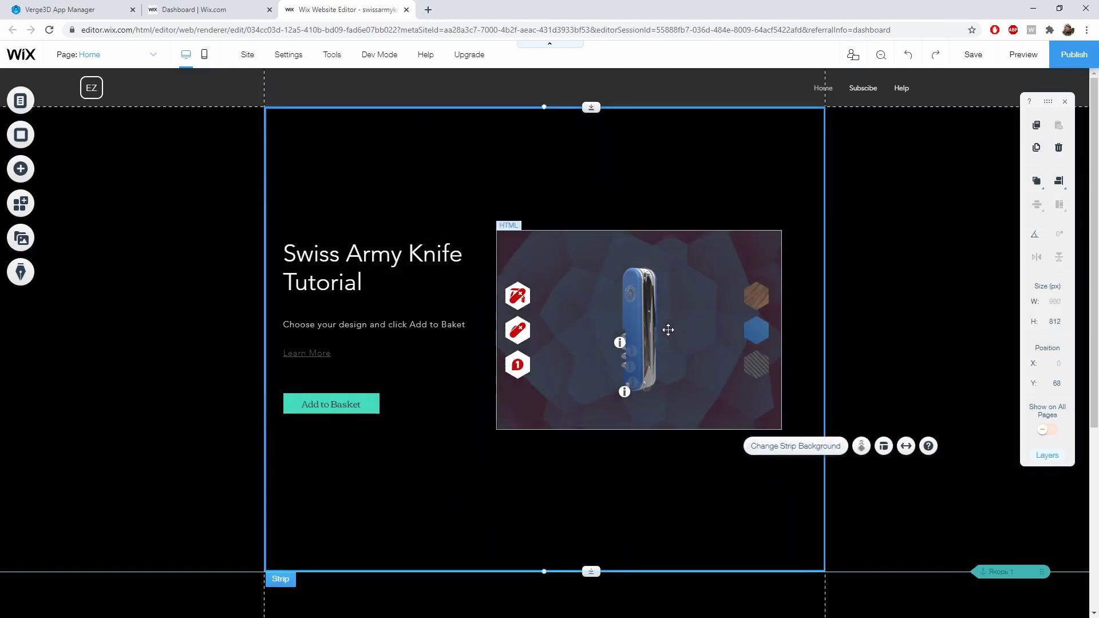
# Preview the page and test the embedded knife by rotating it, applying wood and carbon finishes, viewing an annotation and unfolding the tools
pyautogui.click(1022, 54)
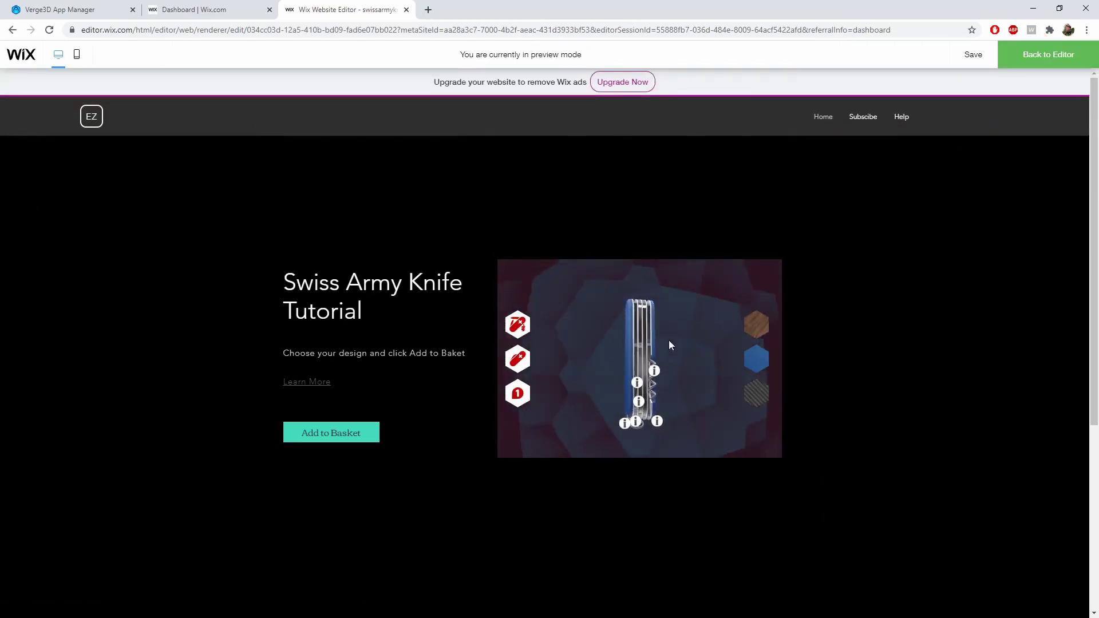
pyautogui.click(756, 337)
pyautogui.click(757, 400)
pyautogui.click(697, 343)
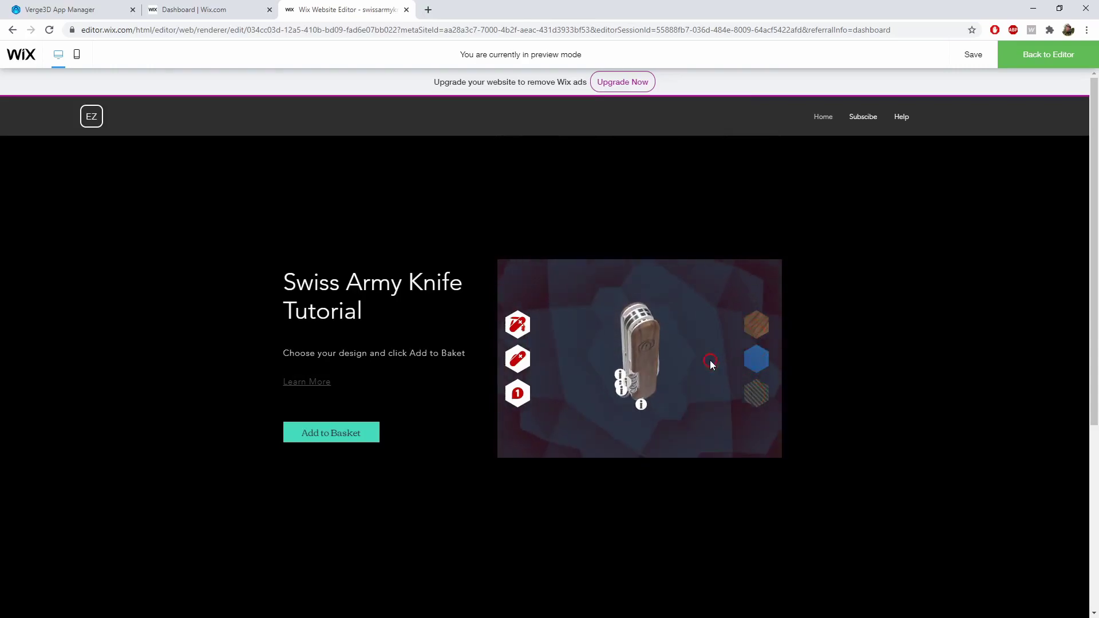
pyautogui.click(675, 358)
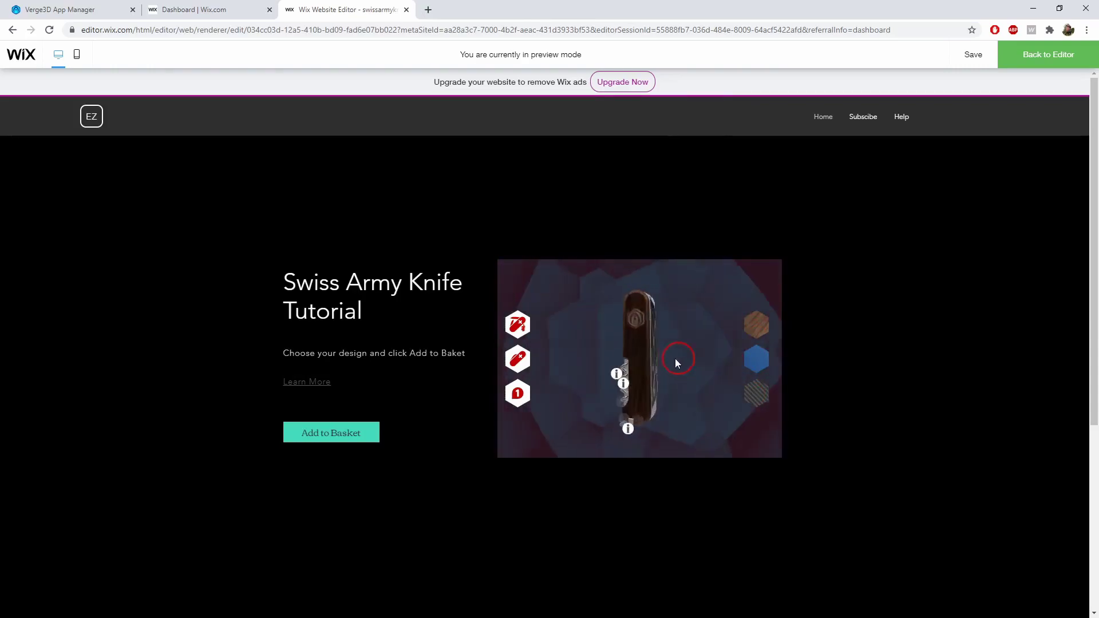
pyautogui.click(761, 384)
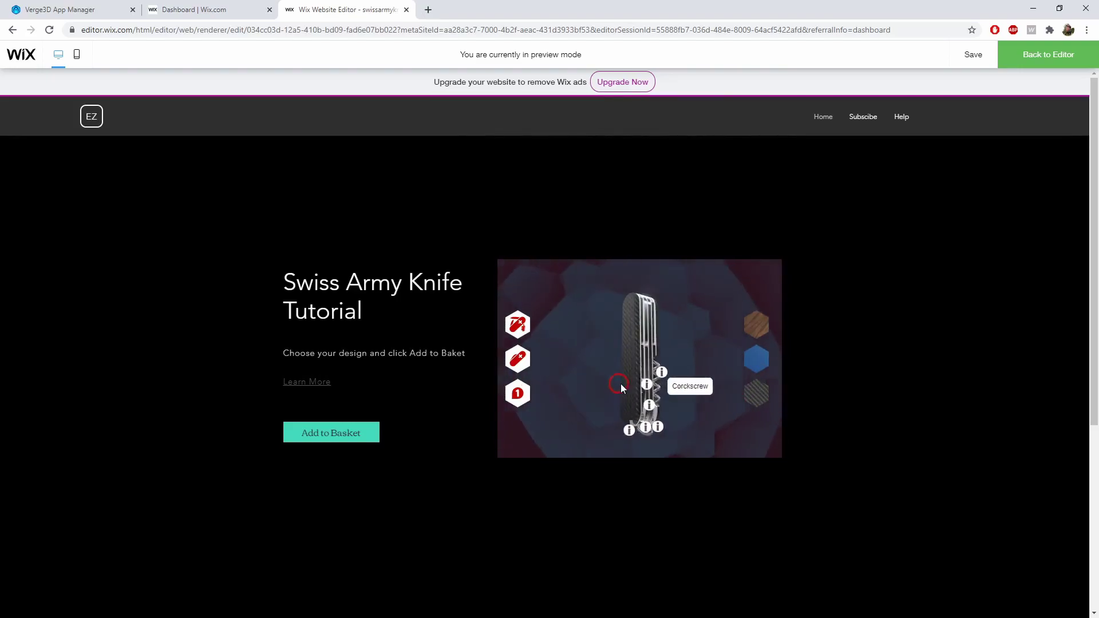
pyautogui.click(649, 383)
pyautogui.click(523, 325)
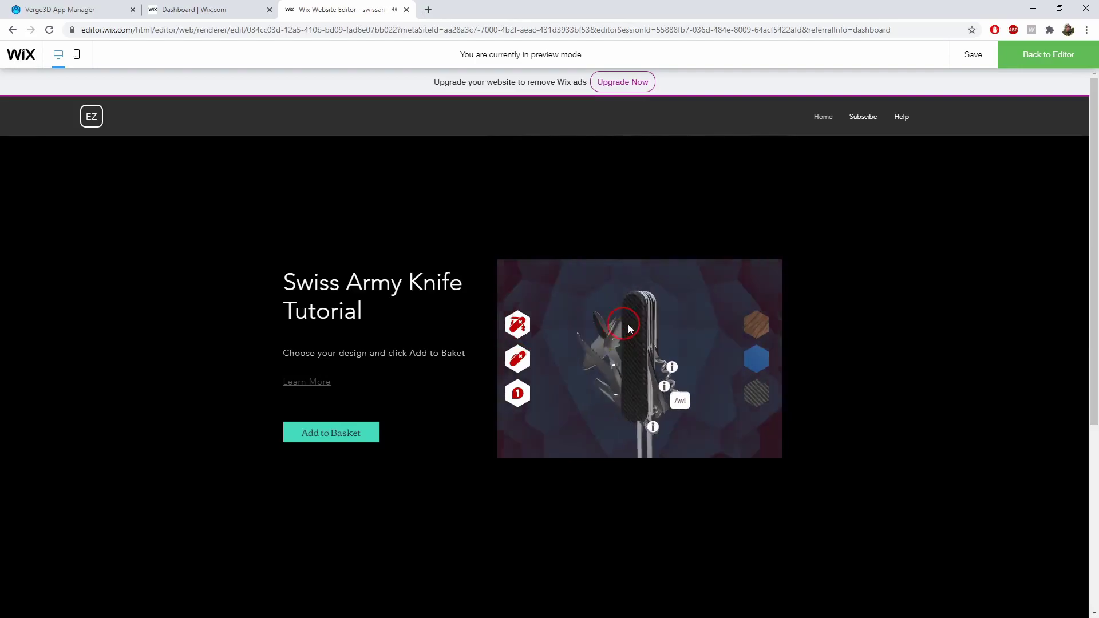
# Inspect the embedded knife in the Wix preview by rotating it and selecting one of its annotation markers
pyautogui.moveTo(565, 331); pyautogui.dragTo(586, 309)
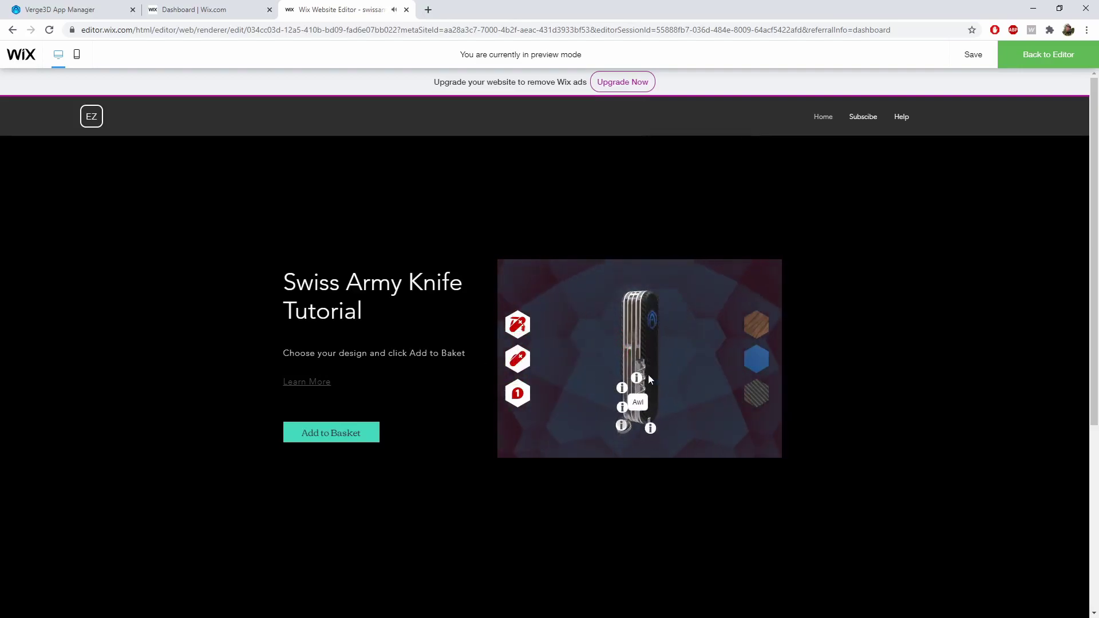
pyautogui.click(634, 377)
pyautogui.moveTo(619, 390); pyautogui.dragTo(605, 341)
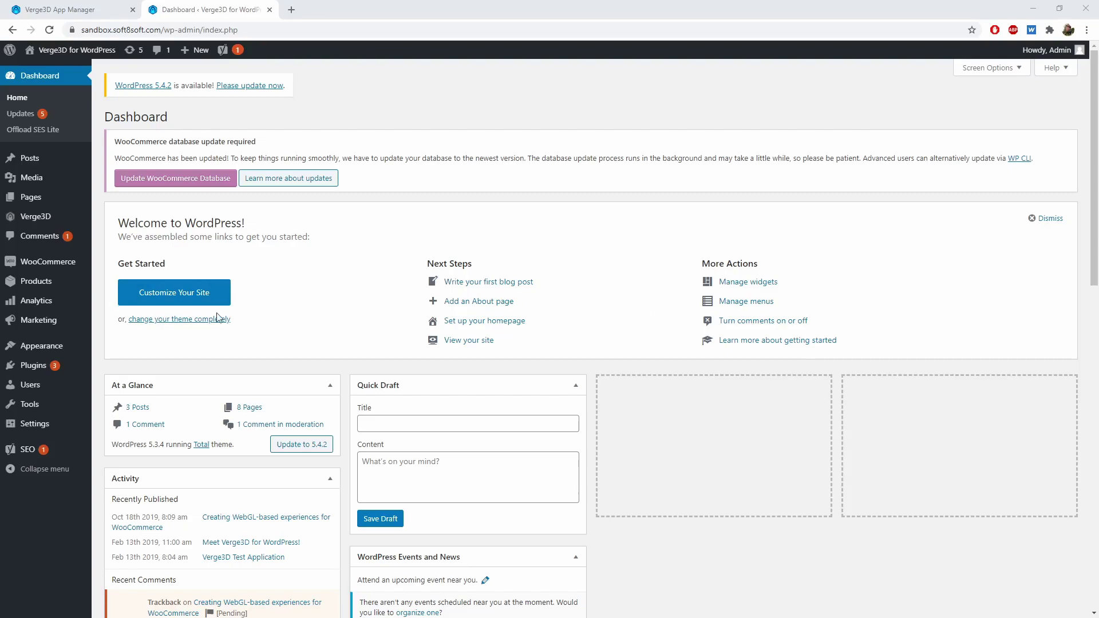
# In the WordPress admin, search the installed plugins for verge3d
pyautogui.click(34, 365)
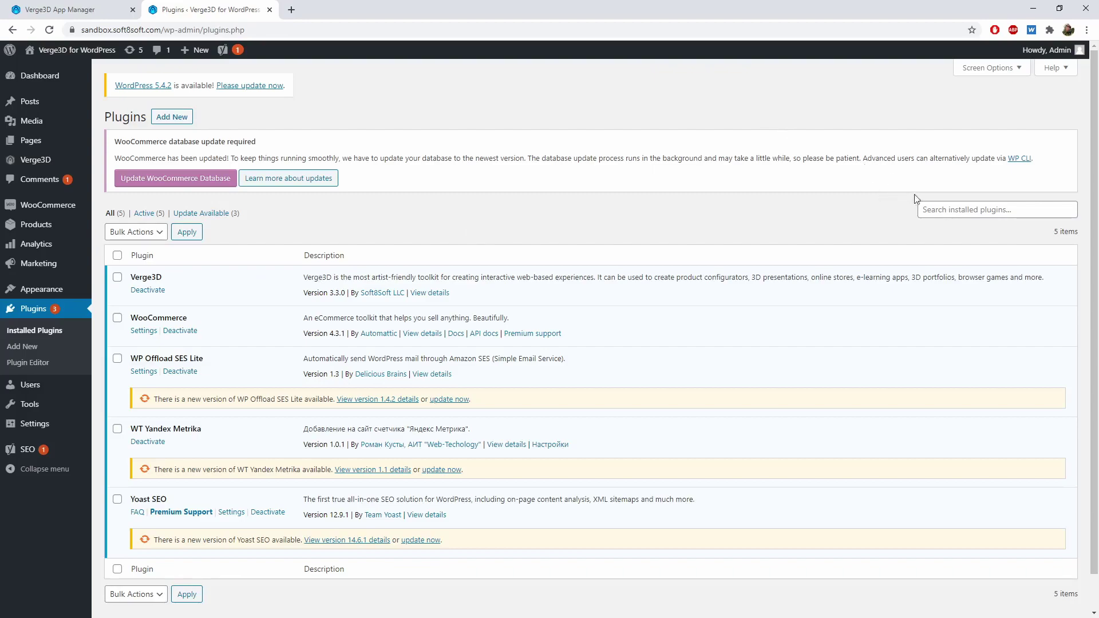
pyautogui.click(984, 209)
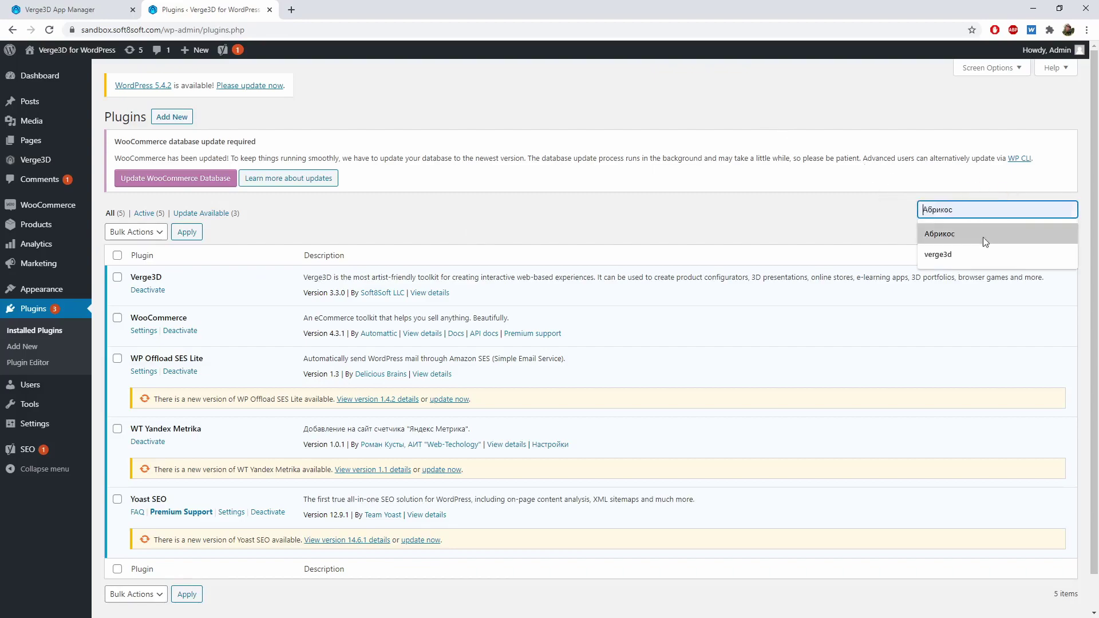
pyautogui.click(963, 255)
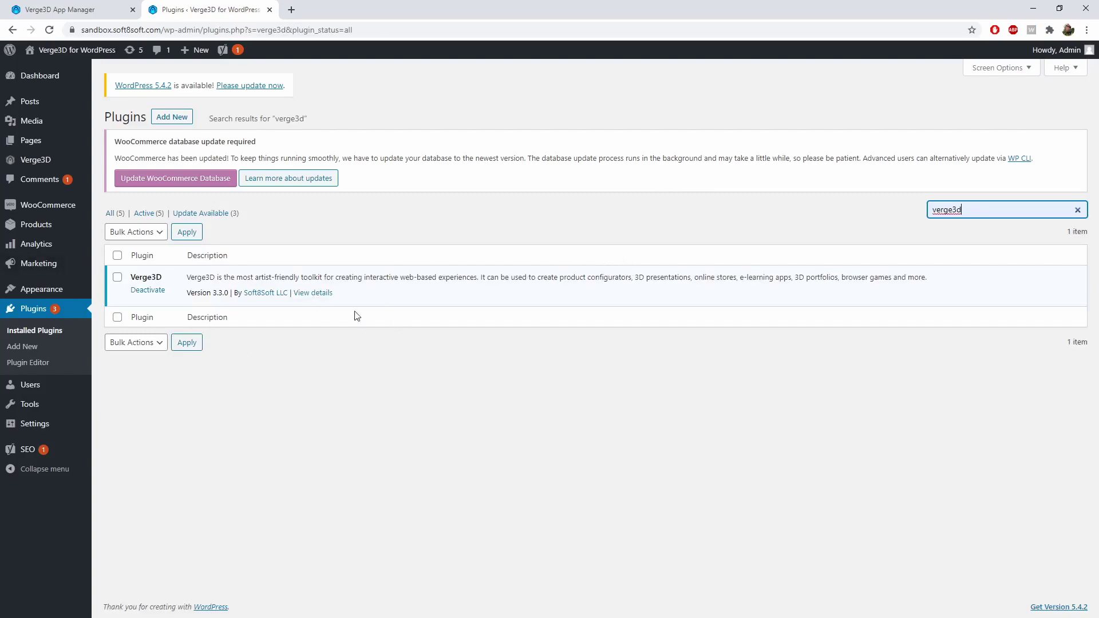
# Create a new Verge3D application in WordPress with the title Swiss Army Knife
pyautogui.click(36, 160)
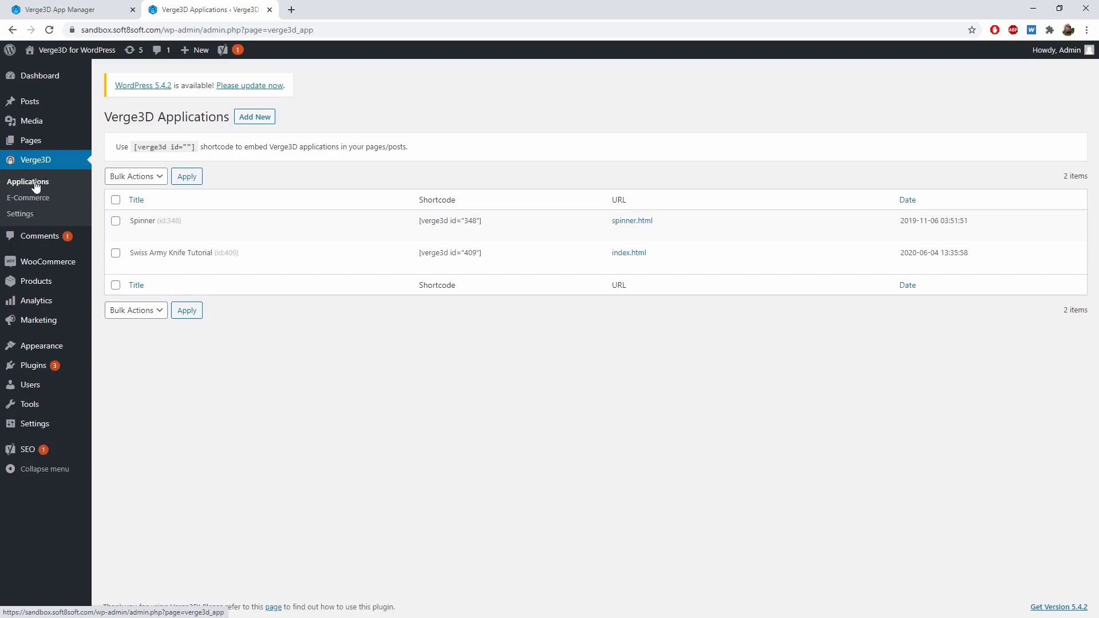
pyautogui.click(35, 185)
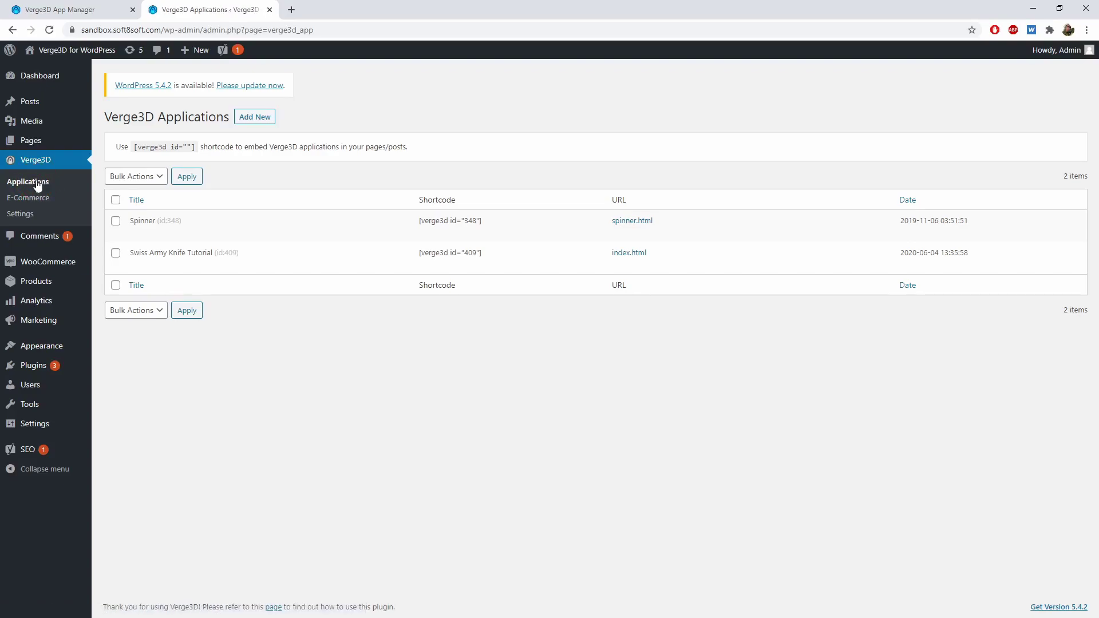
pyautogui.click(261, 117)
pyautogui.click(274, 145)
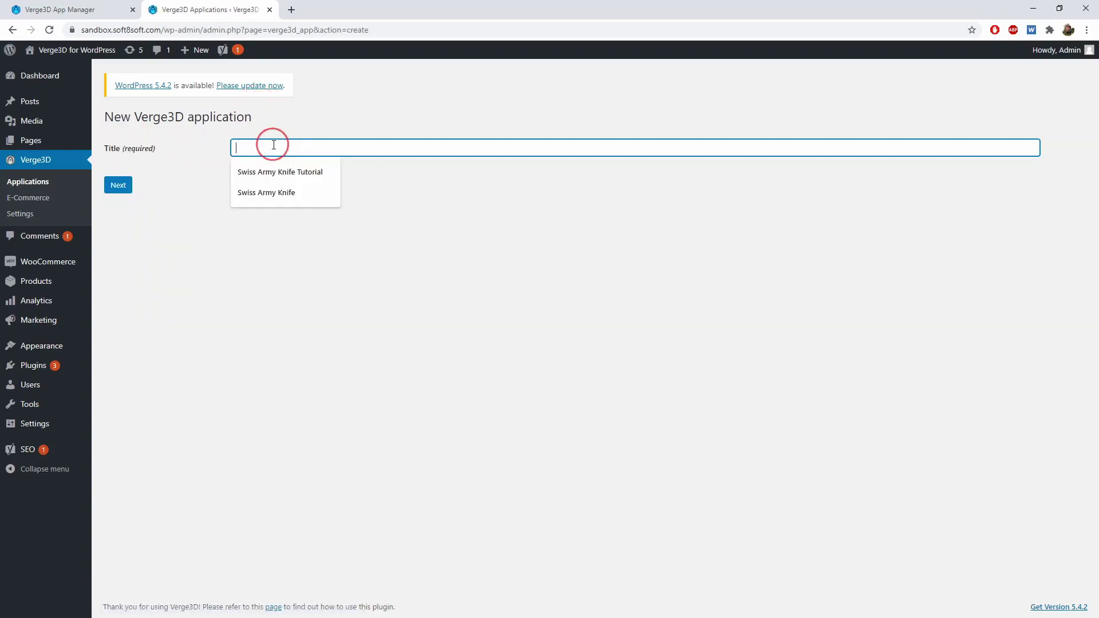
pyautogui.click(277, 195)
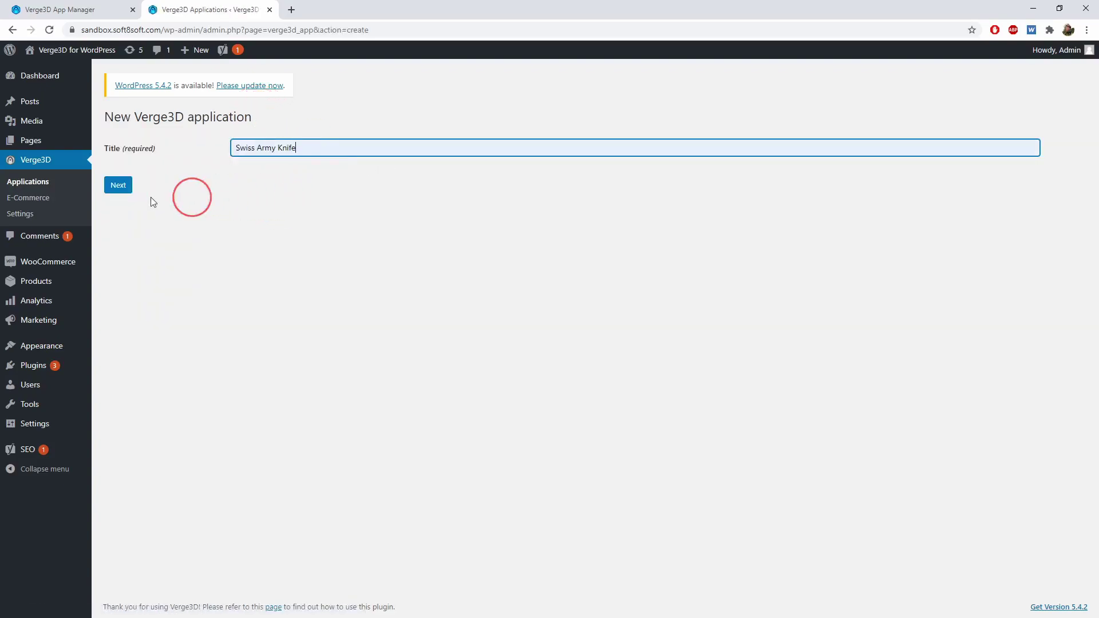
pyautogui.click(126, 189)
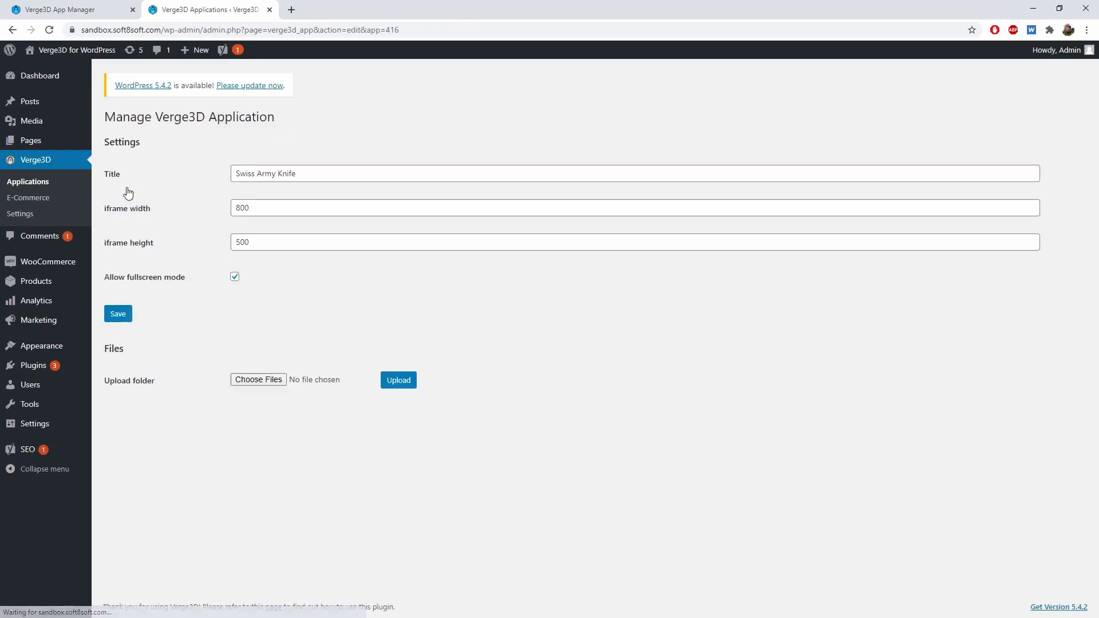
# Upload the swiss_army_knife folder from basic_tutorial_maya/verge3d_maya/applications on drive D to the application and save its settings
pyautogui.click(276, 379)
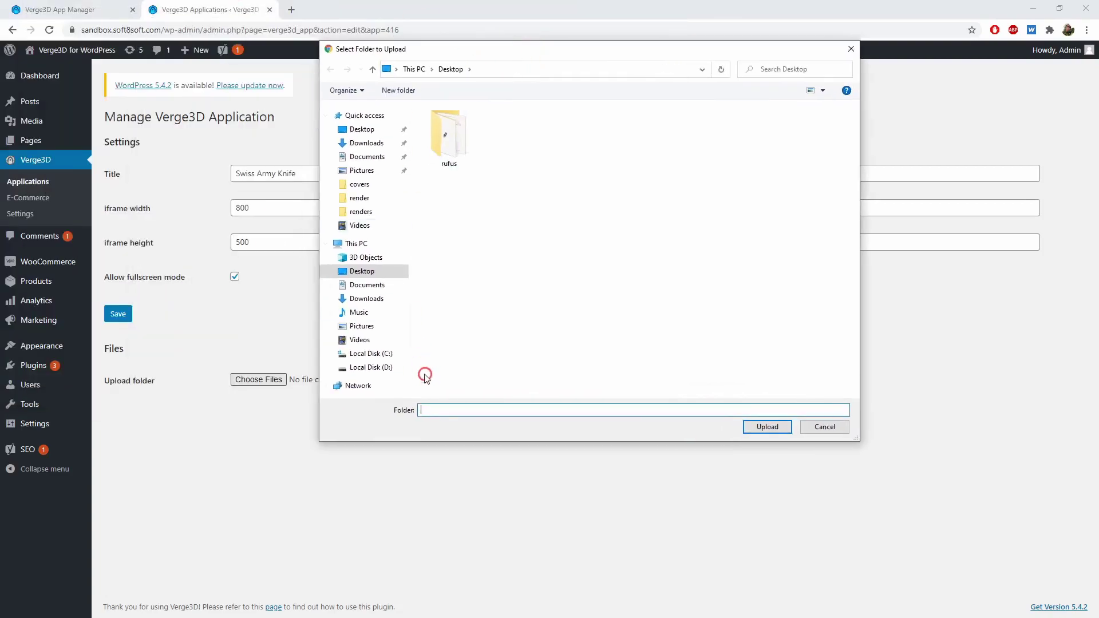
pyautogui.click(371, 367)
pyautogui.doubleClick(496, 135)
pyautogui.doubleClick(454, 172)
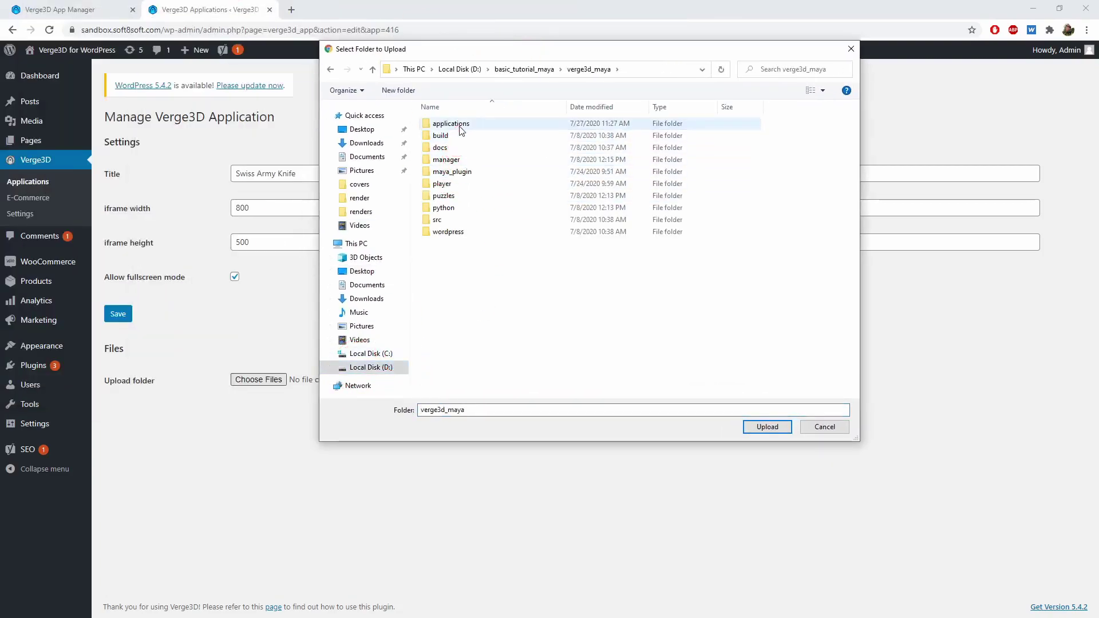
pyautogui.doubleClick(459, 127)
pyautogui.click(491, 223)
pyautogui.click(766, 427)
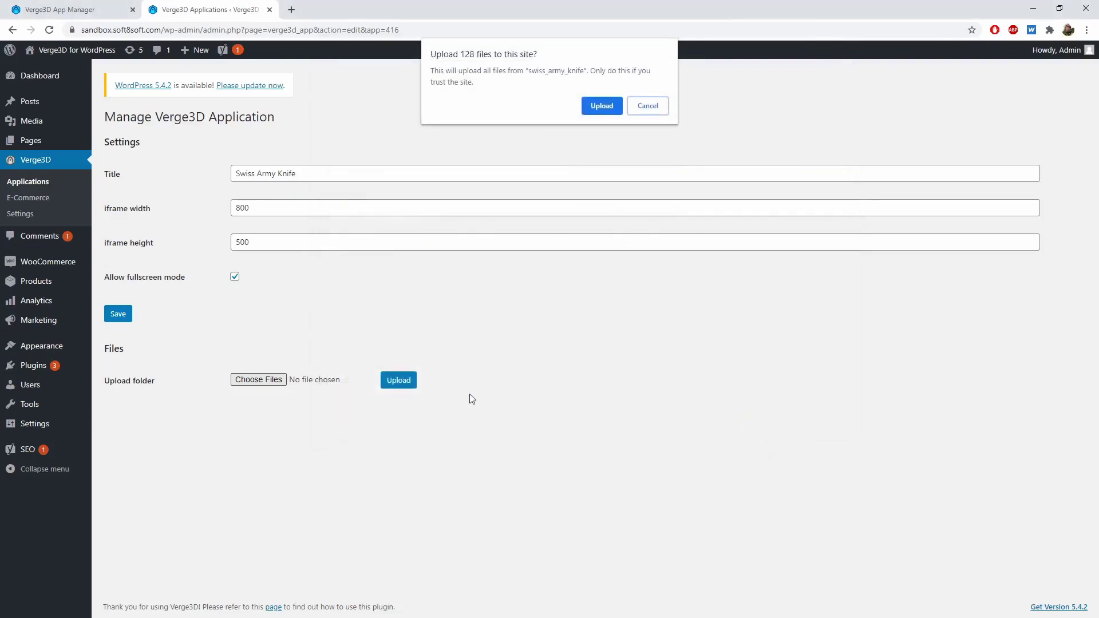
pyautogui.click(600, 108)
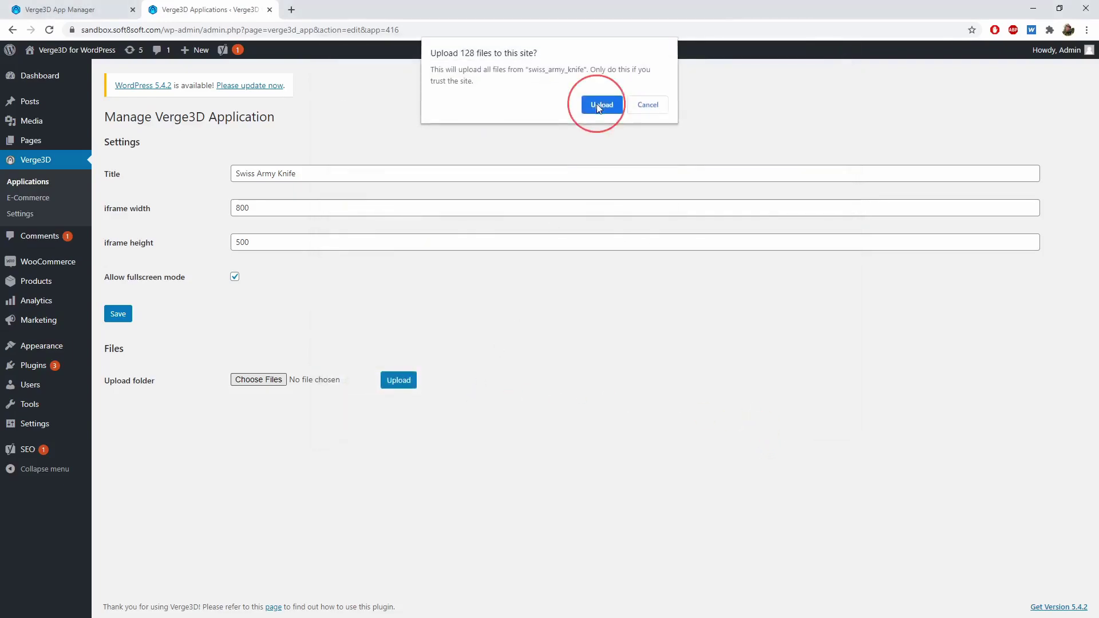
pyautogui.click(380, 379)
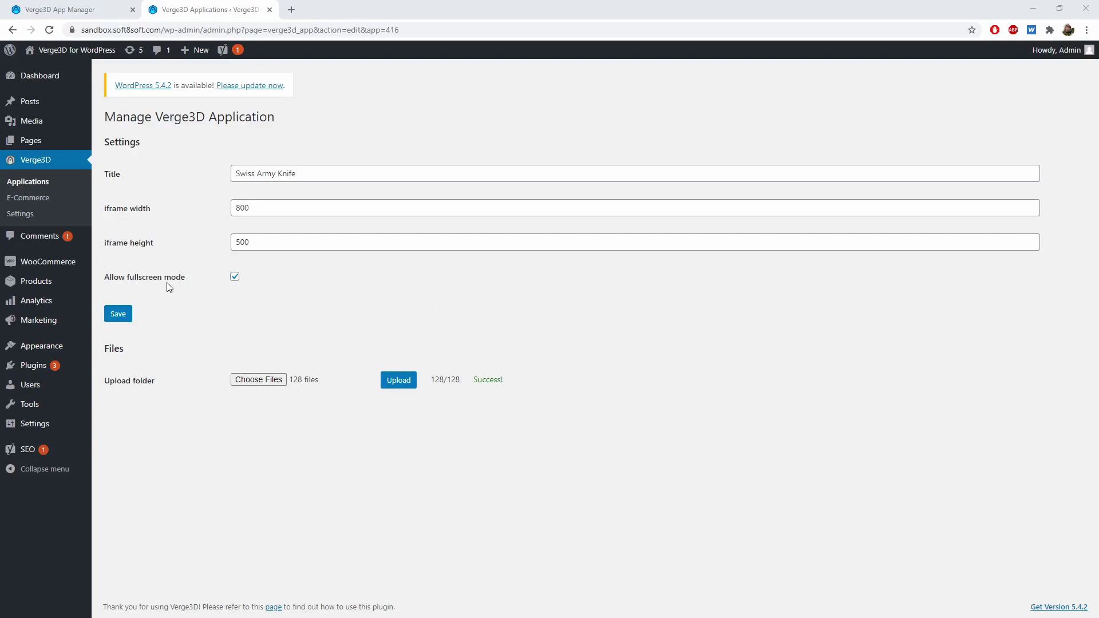
pyautogui.click(119, 315)
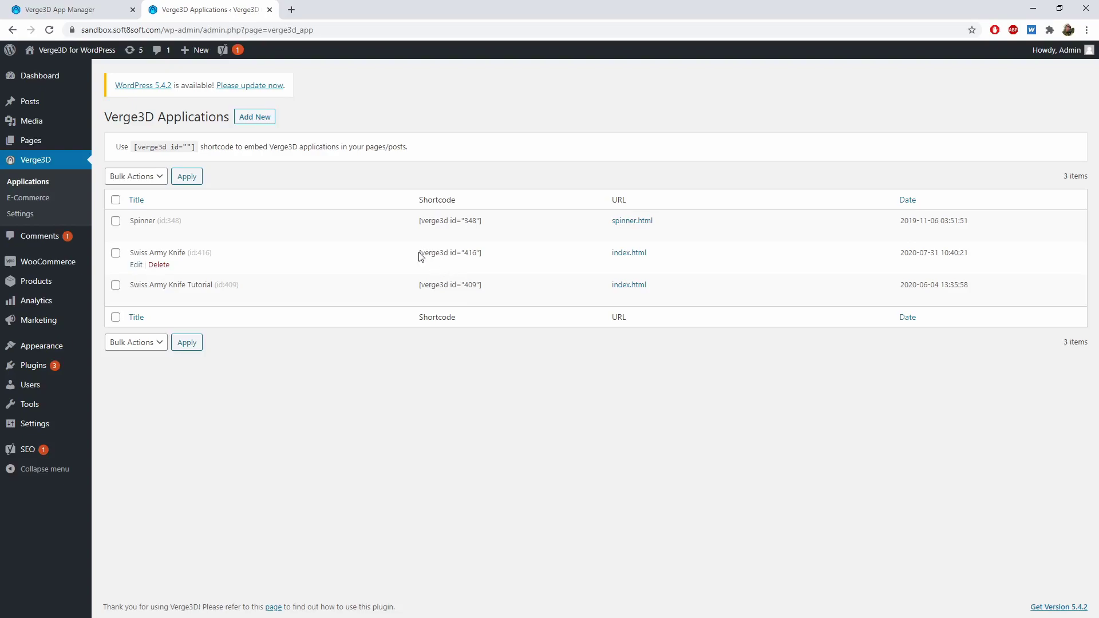
# Copy the Swiss Army Knife application's shortcode [verge3d id="416"] and create a new WordPress post
pyautogui.moveTo(420, 252); pyautogui.dragTo(485, 255)
pyautogui.hotkey('ctrl', 'c')
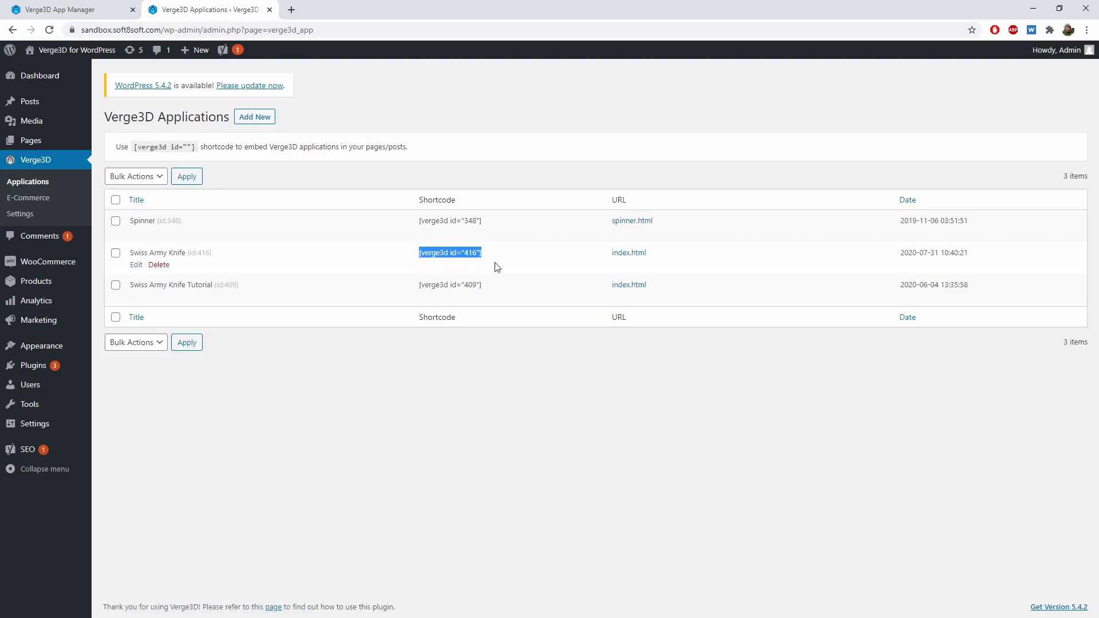
pyautogui.click(30, 105)
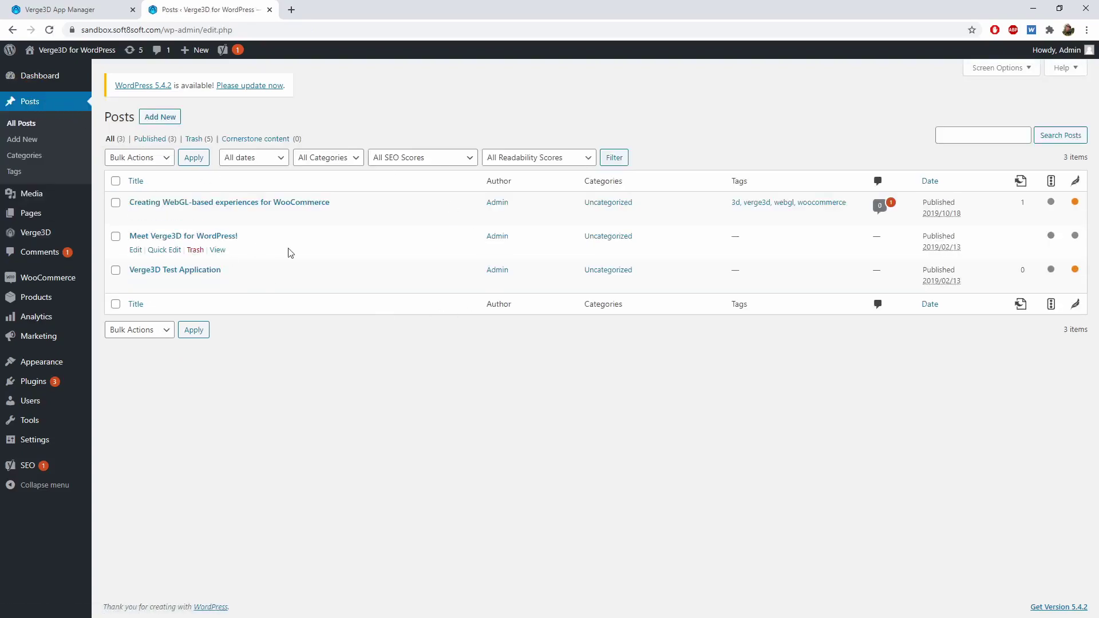
pyautogui.click(160, 117)
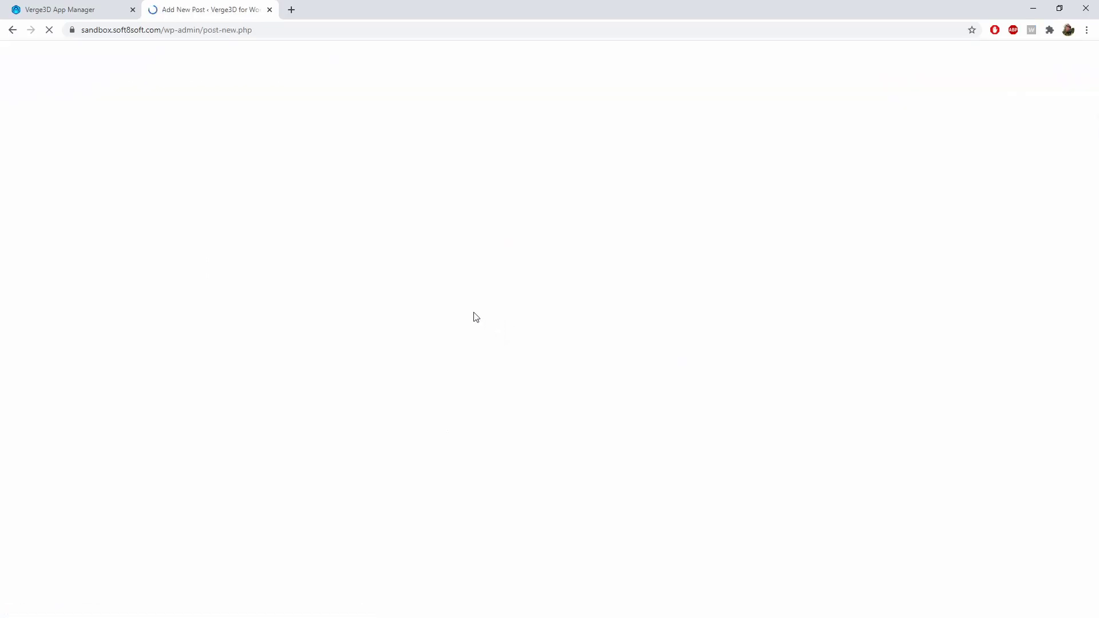
# Title the new post Swiss Army Knife Tutorial
pyautogui.click(454, 162)
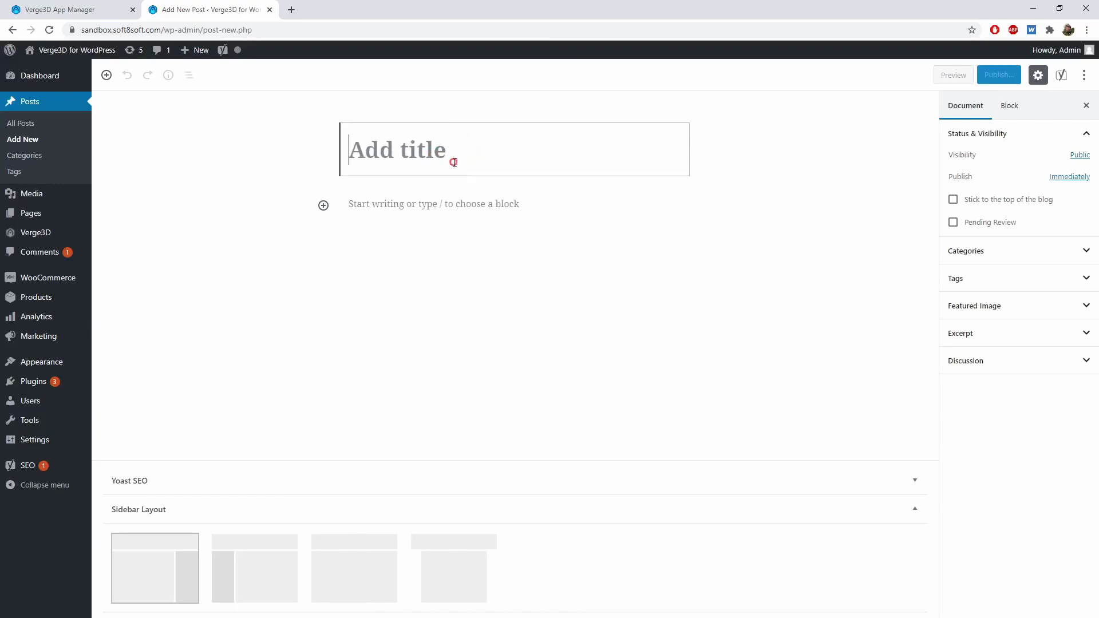
pyautogui.write('Ve')
pyautogui.moveTo(438, 159); pyautogui.dragTo(297, 147)
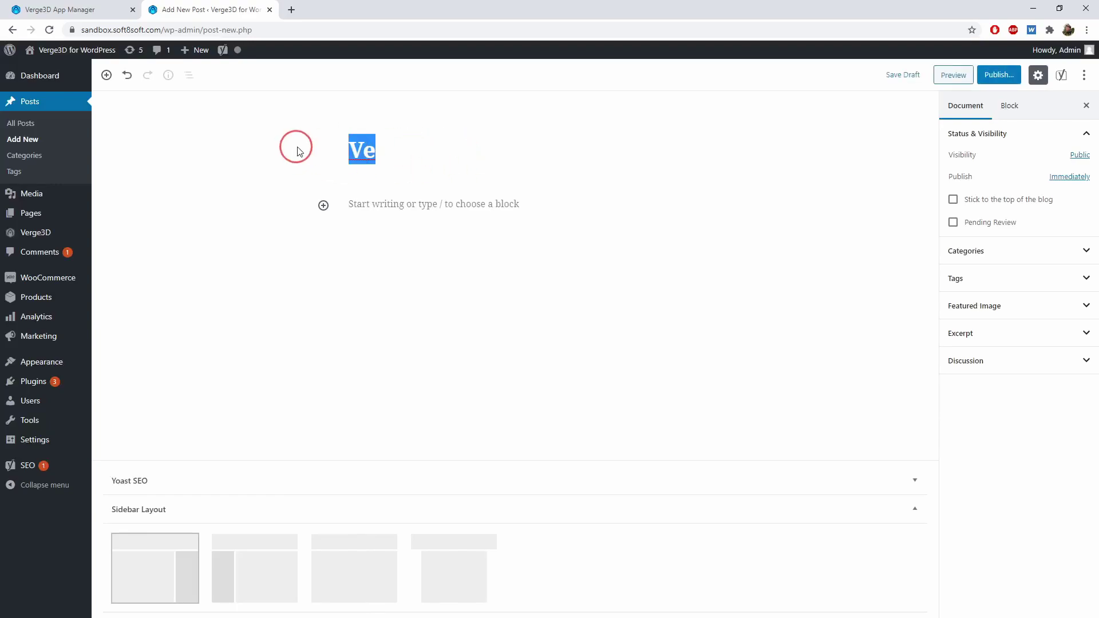
pyautogui.write('Sw')
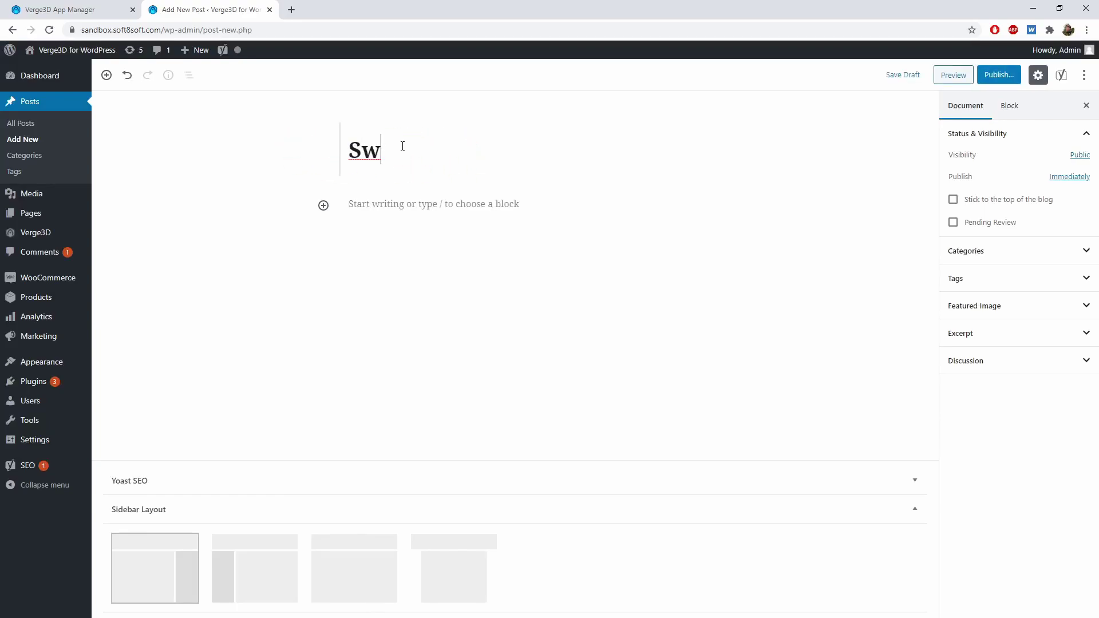
pyautogui.write('iss Arm')
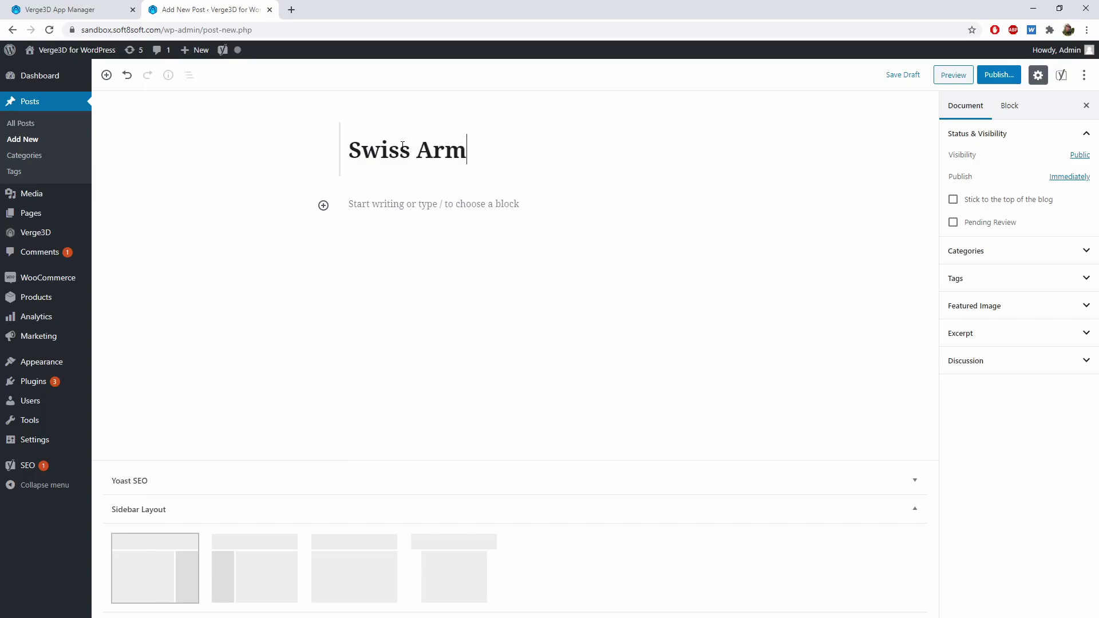
pyautogui.write('y Knife')
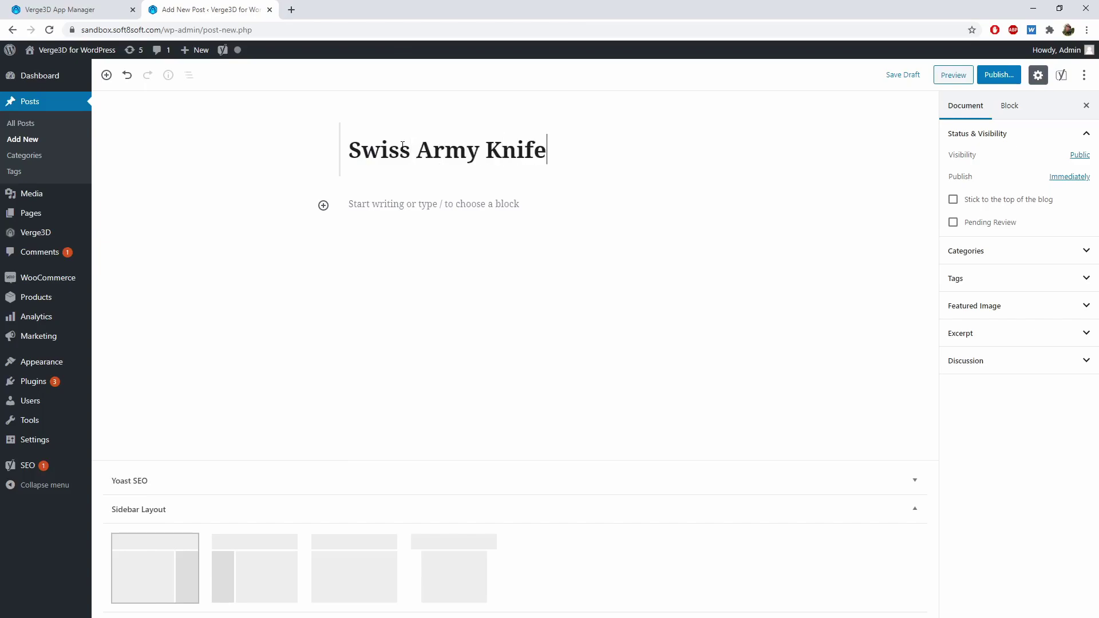
pyautogui.write(' Tutorial')
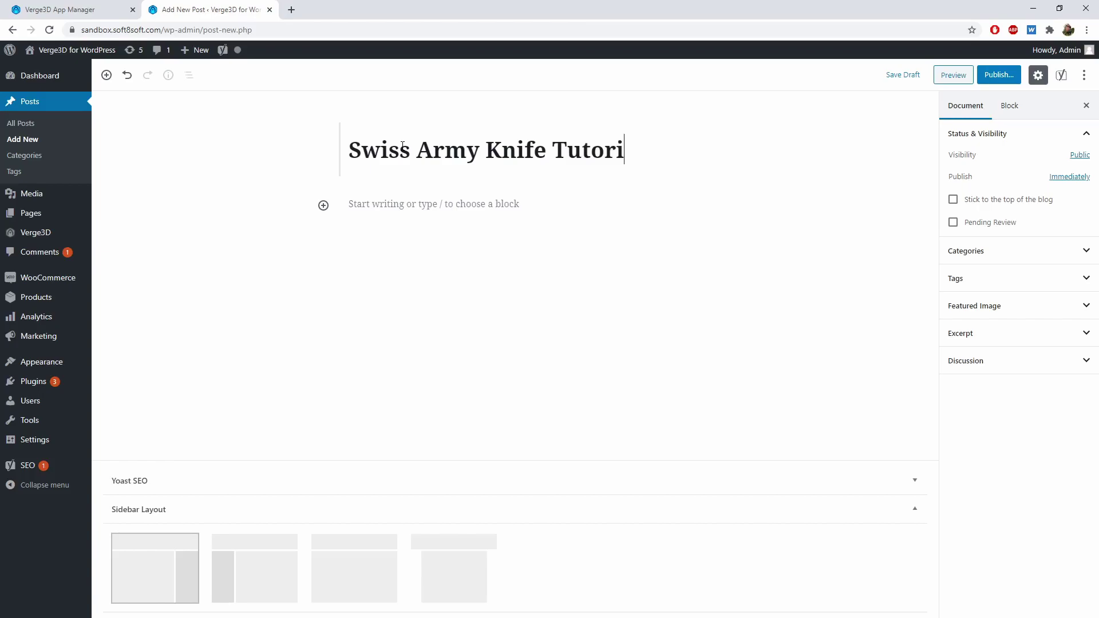
# Paste the copied [verge3d id="416"] shortcode into the post body and publish the post
pyautogui.click(383, 206)
pyautogui.hotkey('ctrl', 'v')
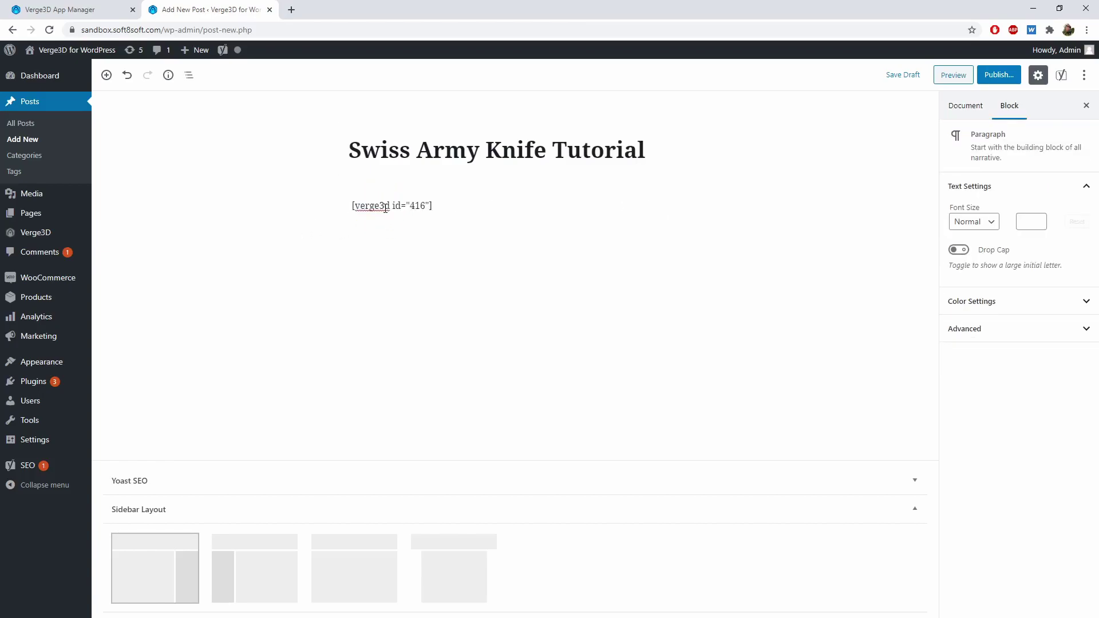
pyautogui.click(1003, 75)
pyautogui.click(1030, 75)
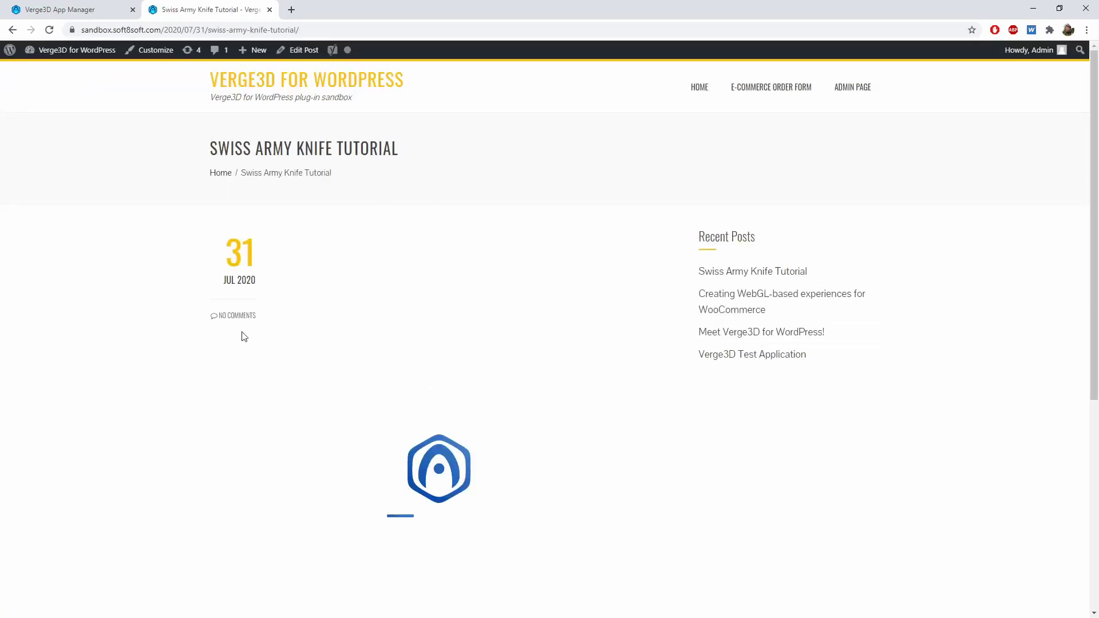
# Test the knife app in the published post by rotating the model and unfolding and refolding its tools
pyautogui.scroll(-1, 213, 351)
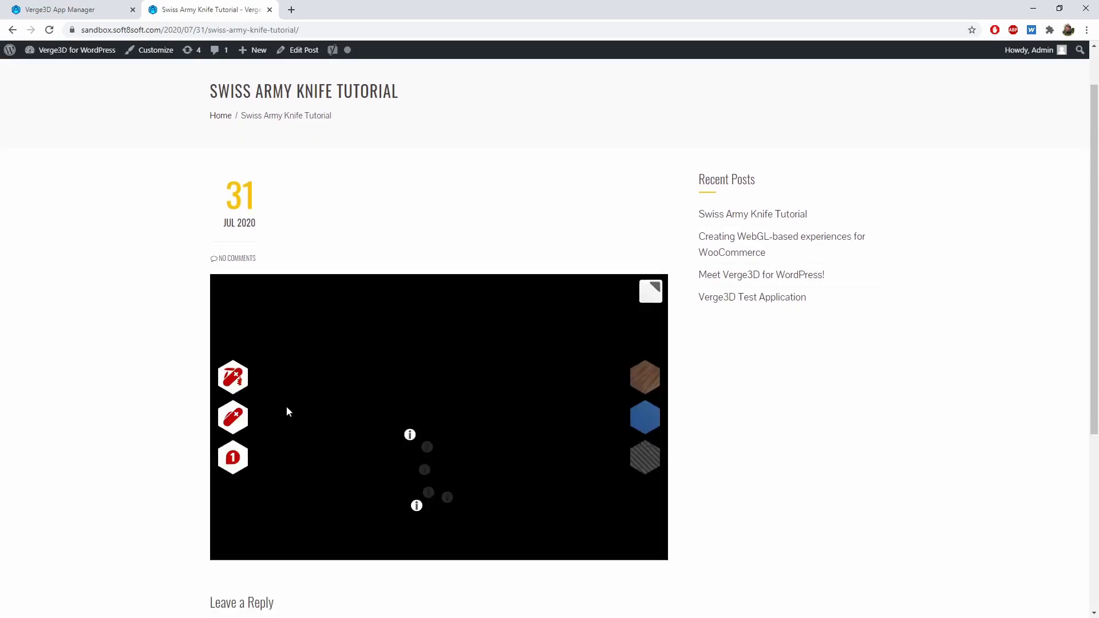
pyautogui.scroll(-1, 158, 369)
pyautogui.click(372, 311)
pyautogui.moveTo(372, 309)
pyautogui.mouseDown()
pyautogui.moveTo(498, 314)
pyautogui.moveTo(372, 314)
pyautogui.mouseUp()
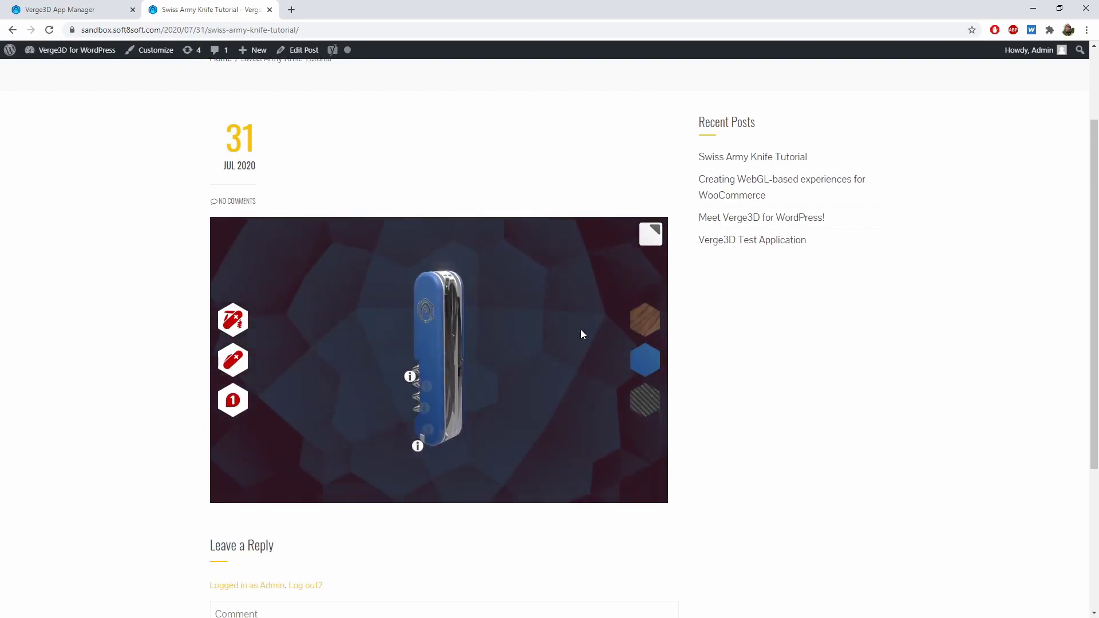
pyautogui.click(236, 323)
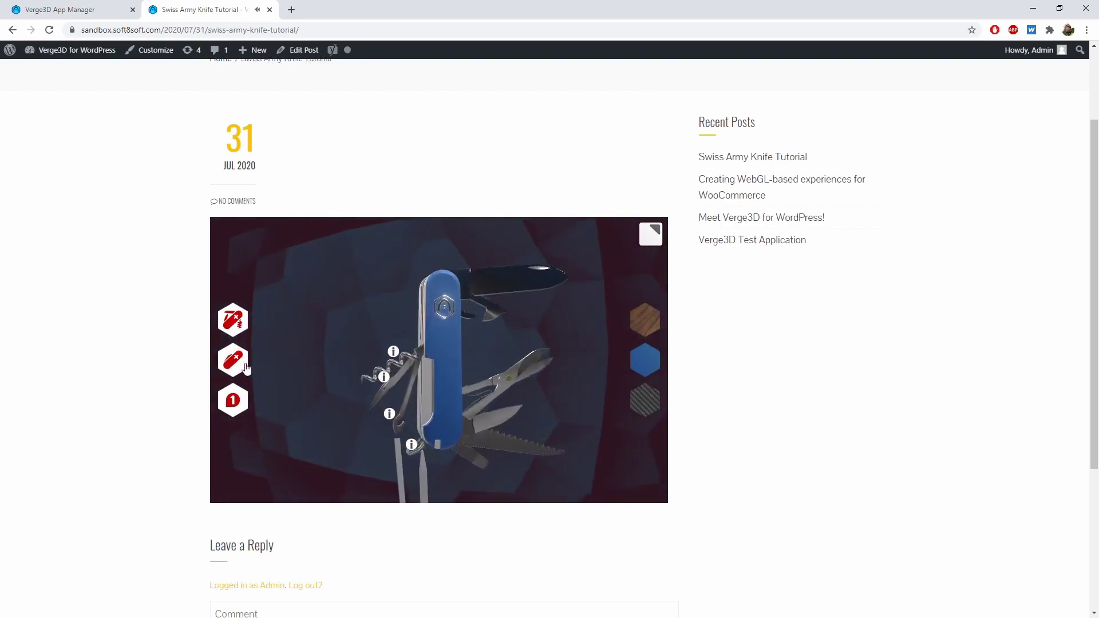
pyautogui.moveTo(301, 300); pyautogui.dragTo(320, 314)
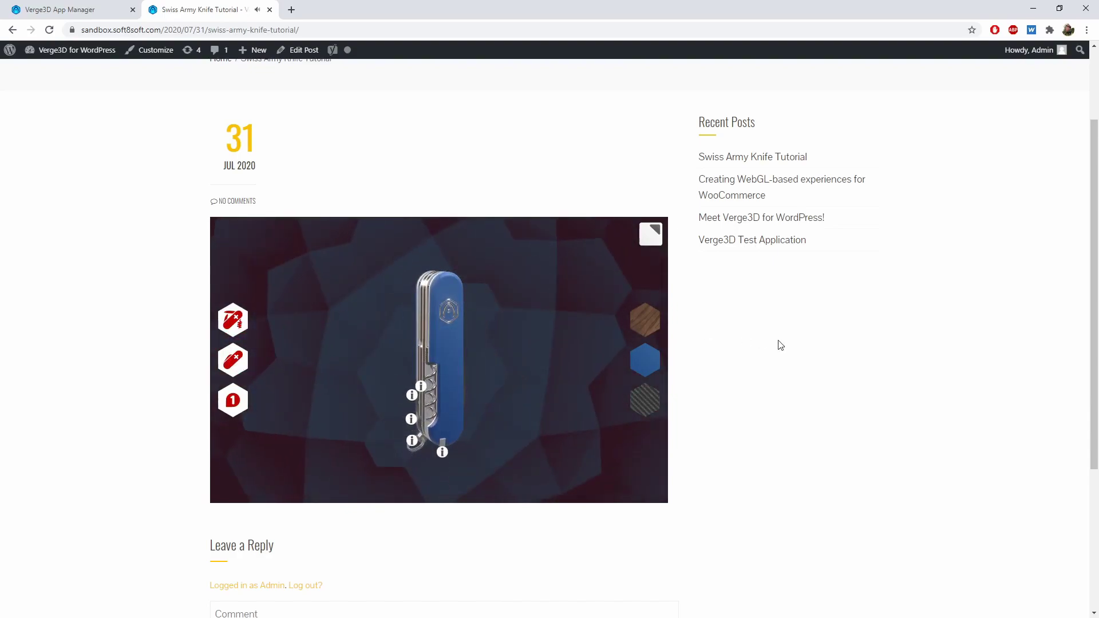